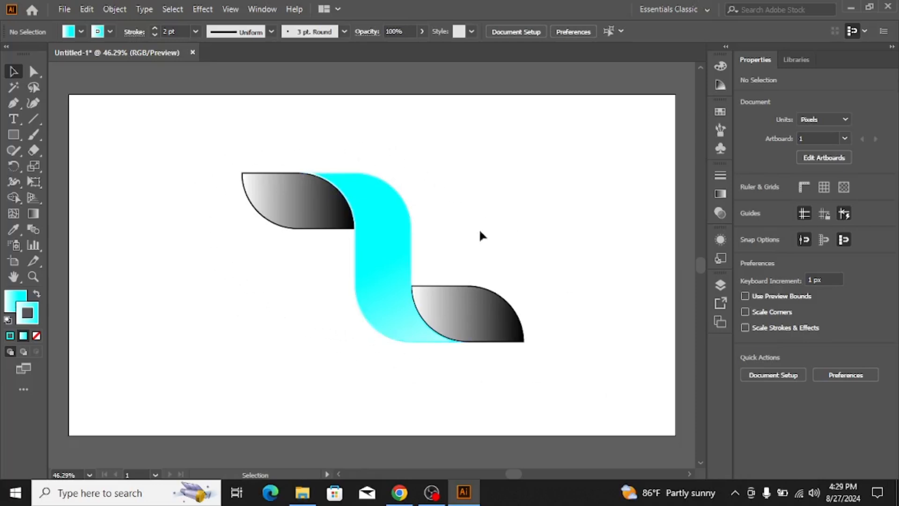
Step: Scale the finished logo group down proportionally to about 178 × 107 px and move it into the artboard's upper-left corner
{"action": "left_click", "coordinate": [387, 266]}
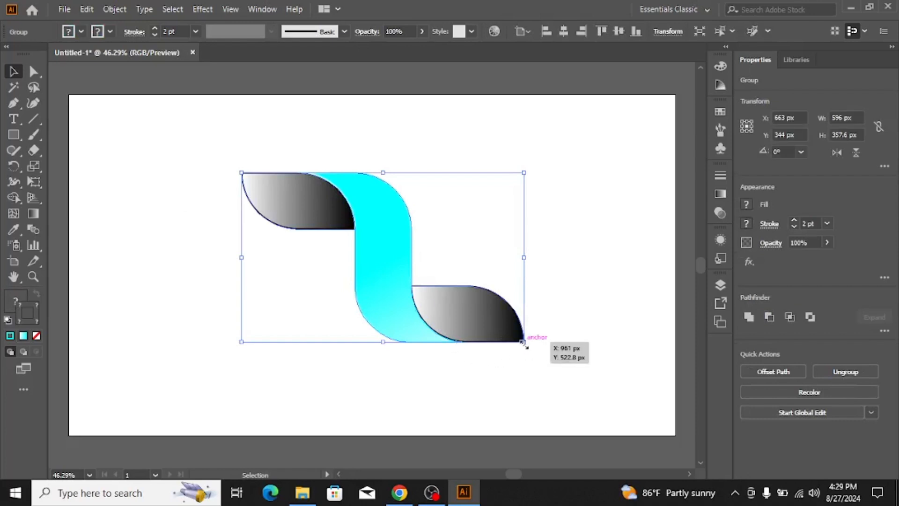
{"action": "left_click_drag", "start_coordinate": [524, 342], "coordinate": [424, 294]}
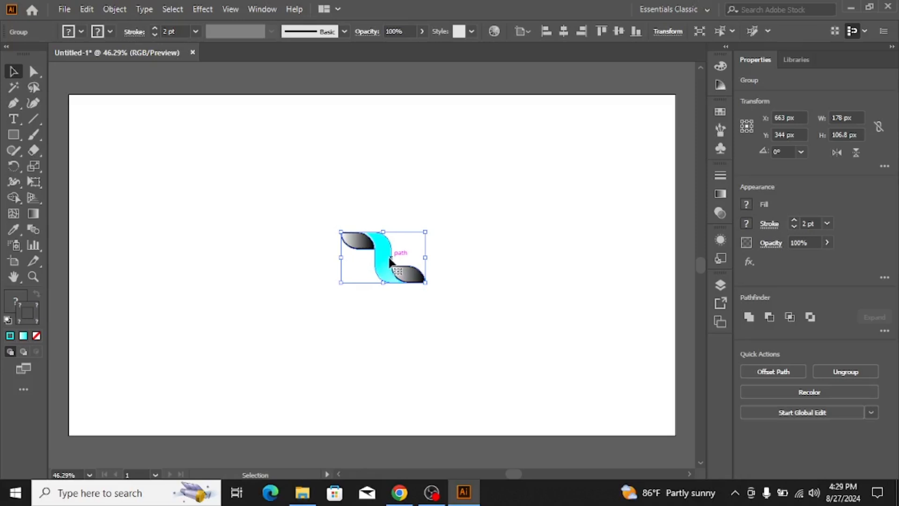
{"action": "left_click_drag", "start_coordinate": [386, 258], "coordinate": [123, 129]}
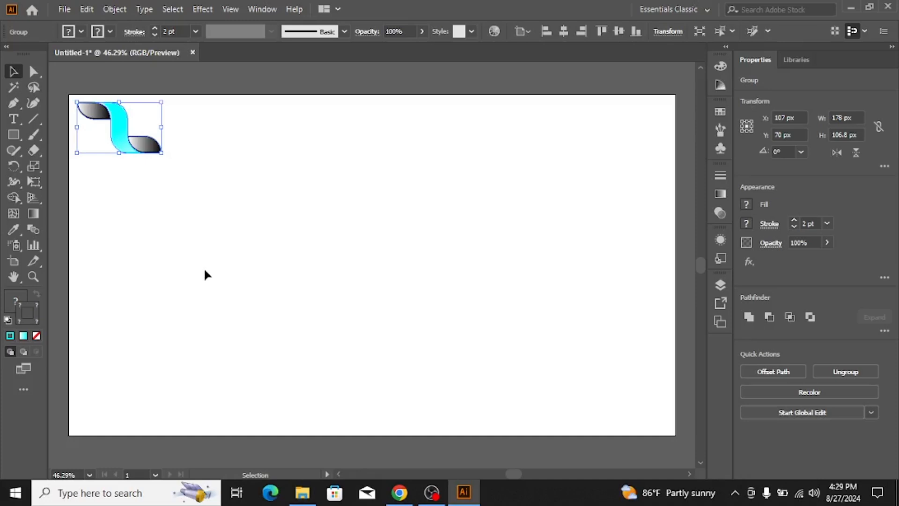
Step: Draw a square of about 72 × 72 px in the empty upper-middle area of the artboard with the Rectangle tool
{"action": "left_click_drag", "start_coordinate": [12, 135], "coordinate": [12, 134]}
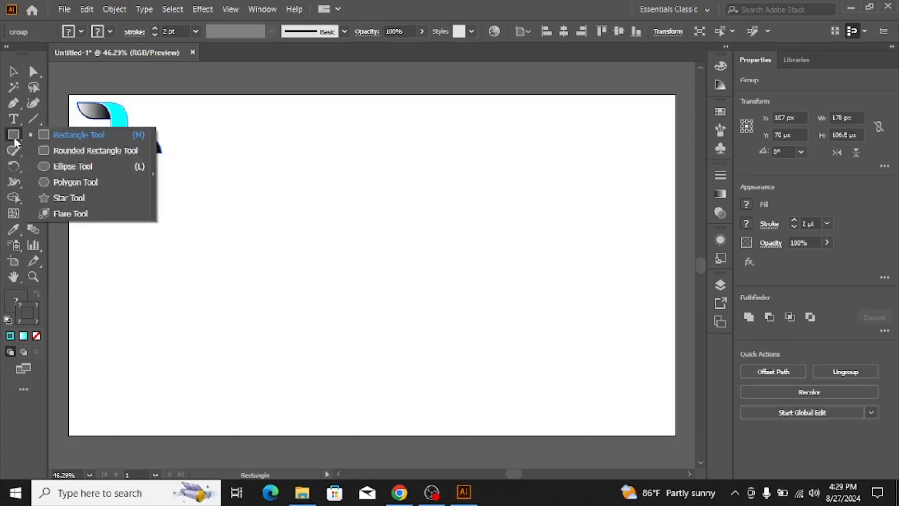
{"action": "left_click", "coordinate": [75, 135]}
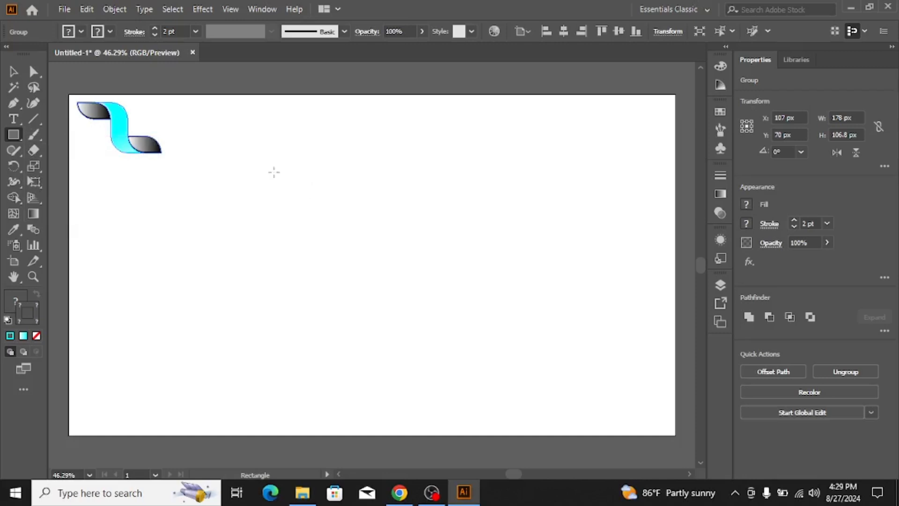
{"action": "left_click_drag", "start_coordinate": [272, 165], "coordinate": [305, 199]}
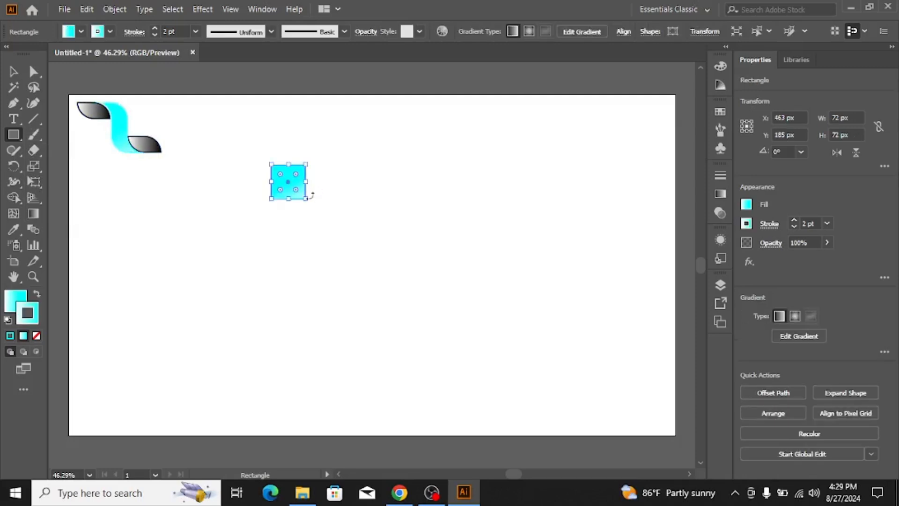
Step: Give the square a white fill and a black stroke
{"action": "left_click", "coordinate": [14, 304]}
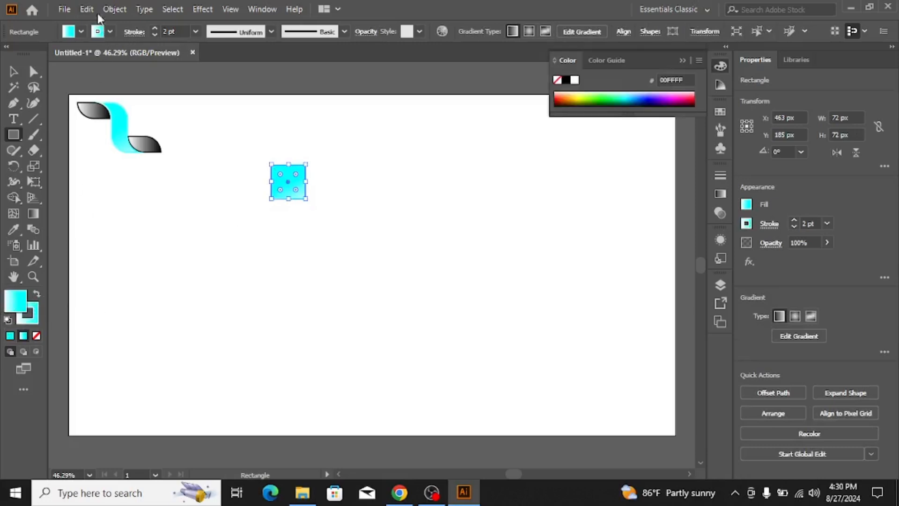
{"action": "left_click", "coordinate": [81, 34]}
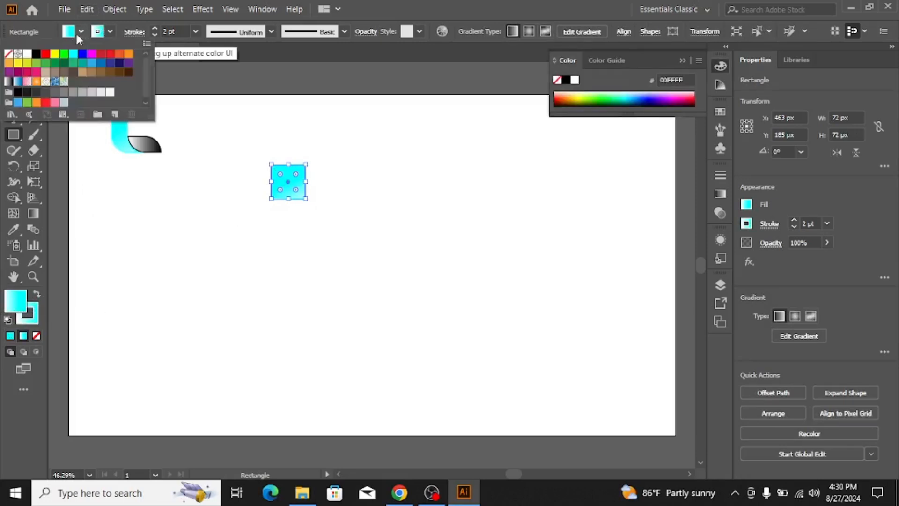
{"action": "left_click", "coordinate": [36, 55]}
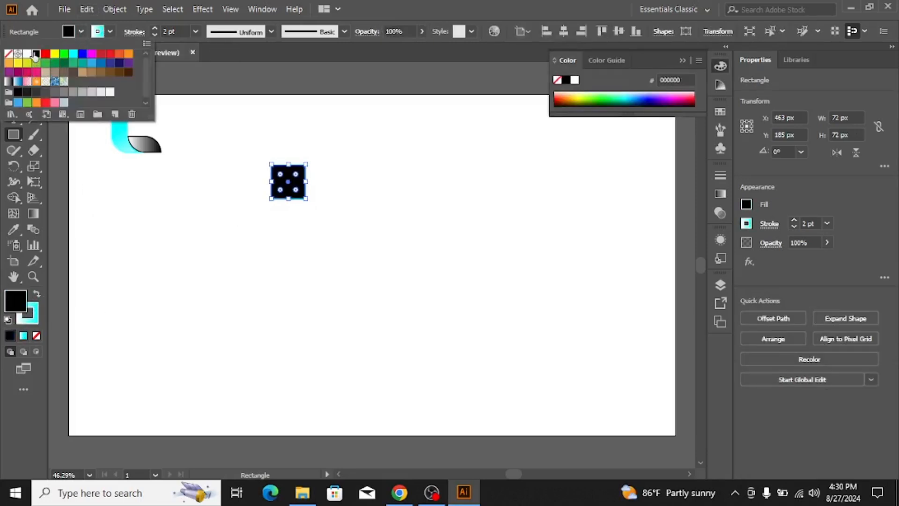
{"action": "left_click", "coordinate": [80, 32]}
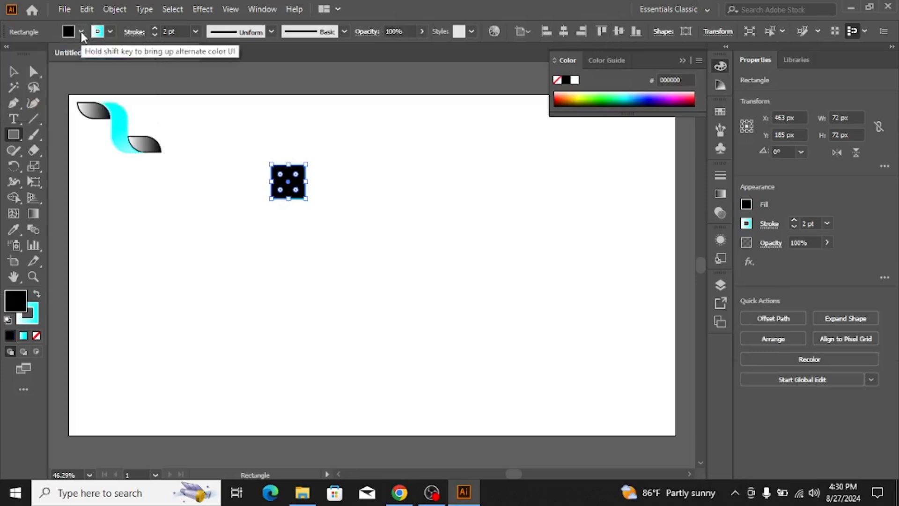
{"action": "left_click", "coordinate": [81, 31]}
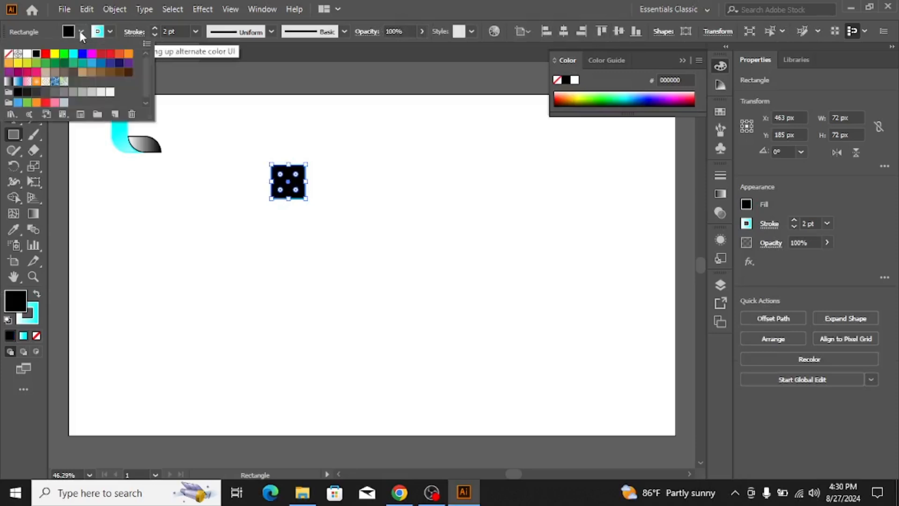
{"action": "left_click", "coordinate": [27, 53]}
{"action": "left_click", "coordinate": [109, 31]}
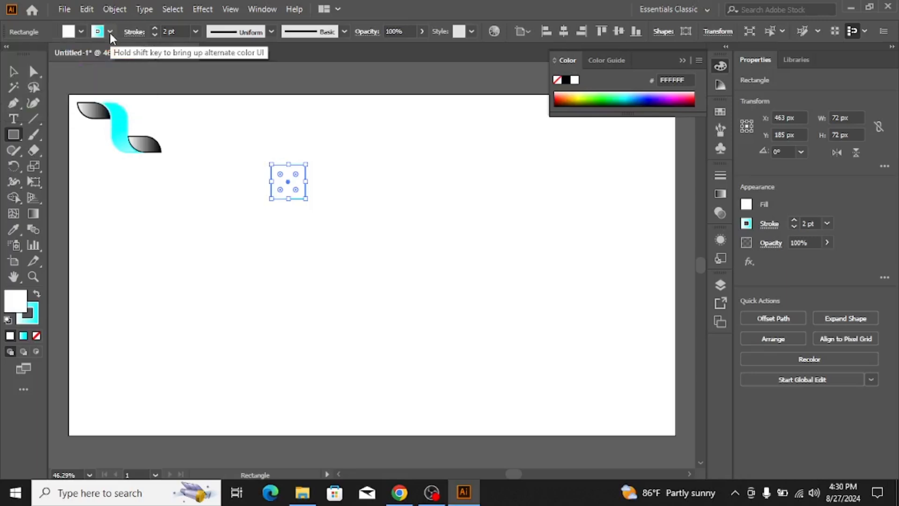
{"action": "left_click", "coordinate": [109, 32]}
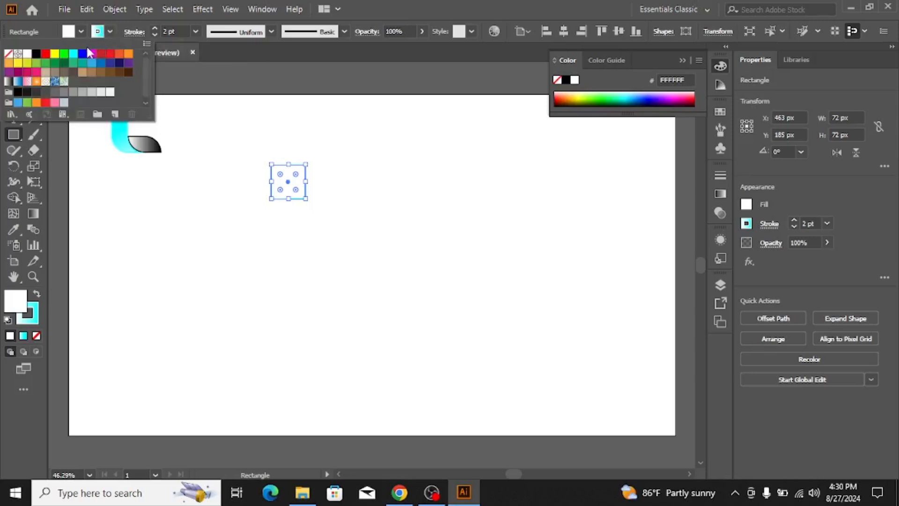
{"action": "left_click", "coordinate": [37, 54]}
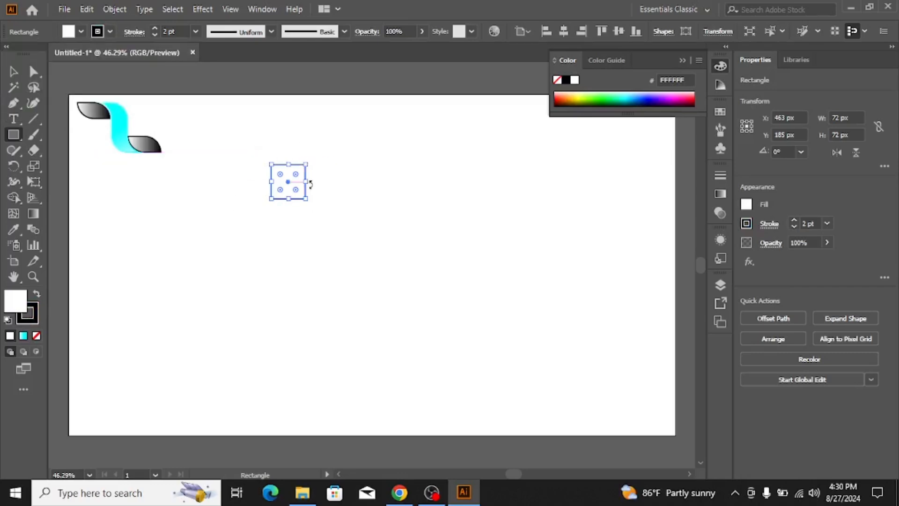
Step: Duplicate the square edge to edge horizontally, repeating the copy to form a row of five squares
{"action": "left_click", "coordinate": [13, 71]}
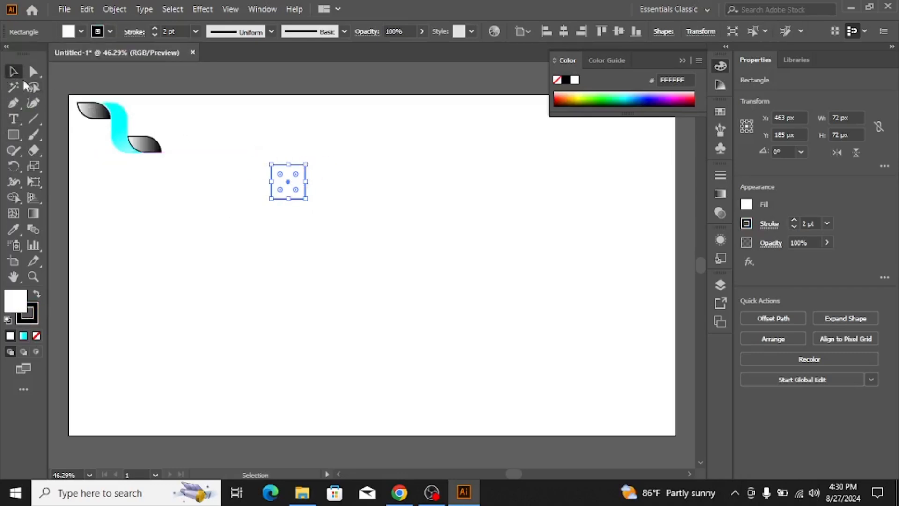
{"action": "left_click", "coordinate": [292, 210]}
{"action": "left_click", "coordinate": [291, 181]}
{"action": "left_click_drag", "start_coordinate": [305, 184], "coordinate": [341, 184]}
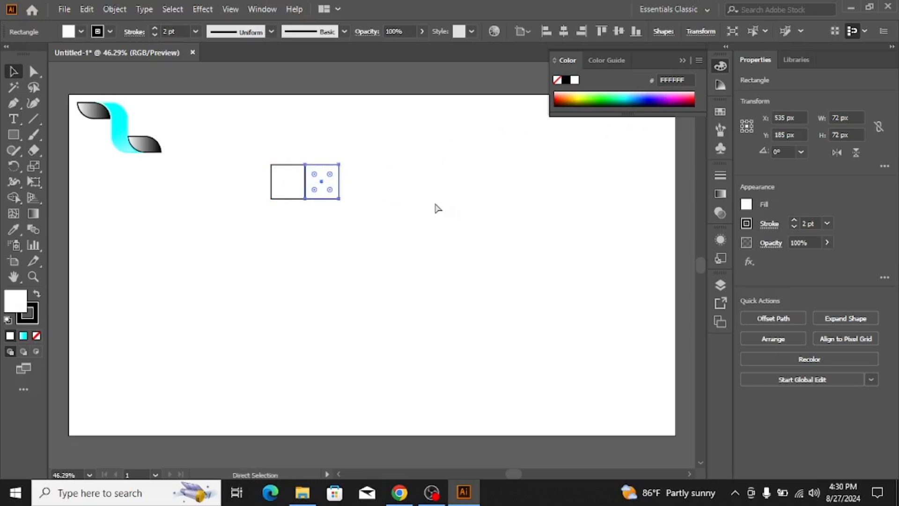
{"action": "key", "text": "ctrl+d"}
{"action": "key", "text": "ctrl+d"}
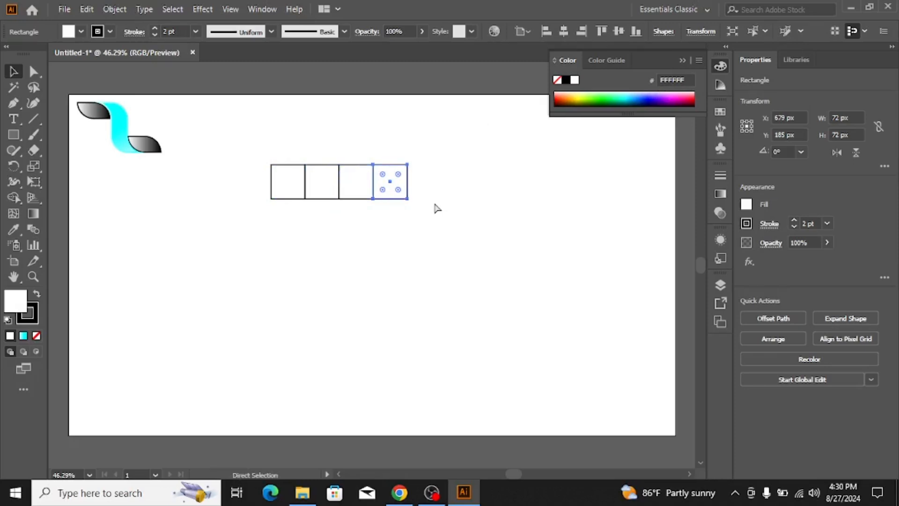
{"action": "key", "text": "ctrl+d"}
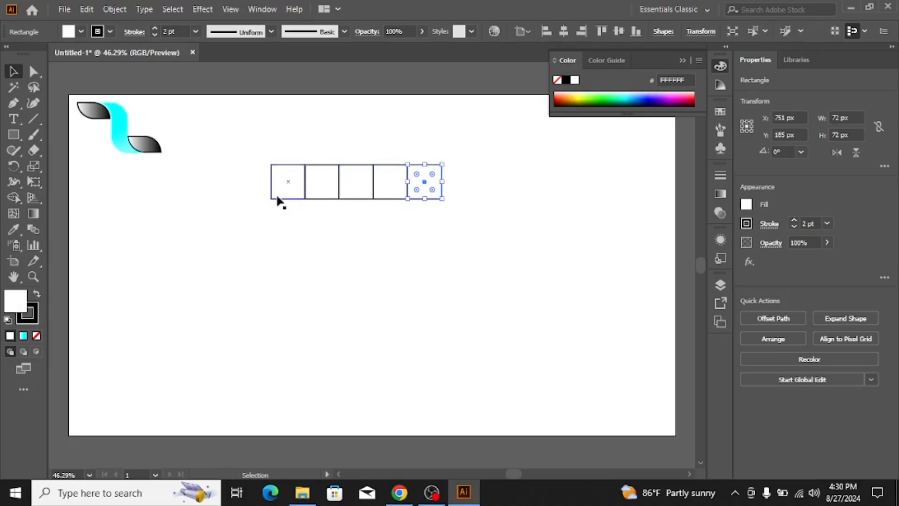
Step: Duplicate the row of squares directly below itself, repeating the copy to form a 5 × 5 grid
{"action": "left_click_drag", "start_coordinate": [241, 151], "coordinate": [462, 263]}
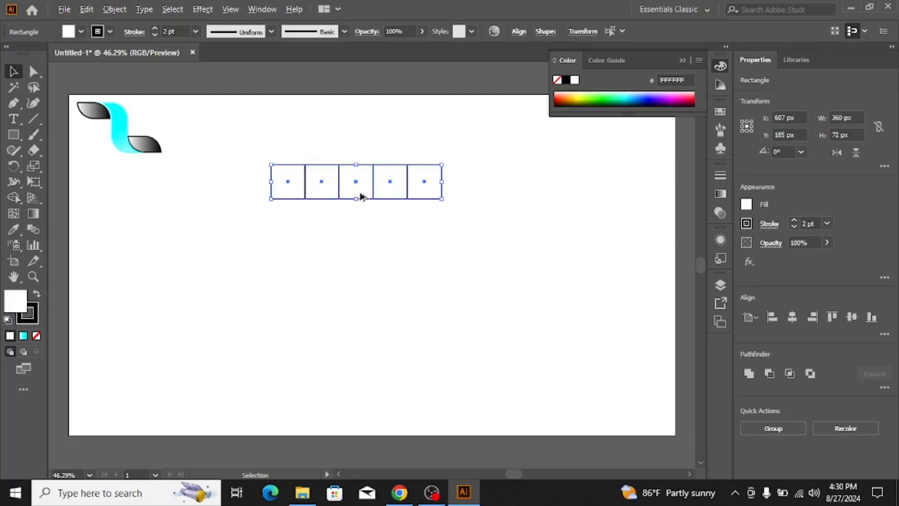
{"action": "left_click_drag", "start_coordinate": [360, 195], "coordinate": [362, 228]}
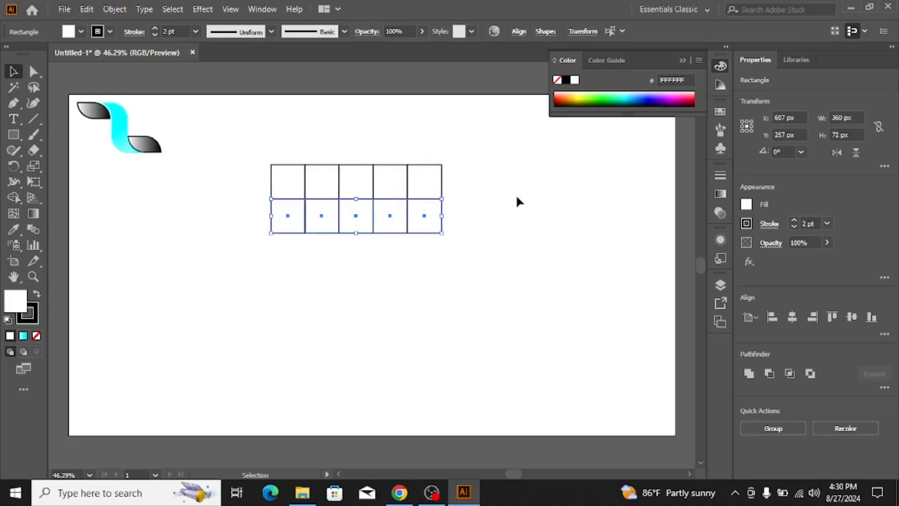
{"action": "key", "text": "ctrl+d"}
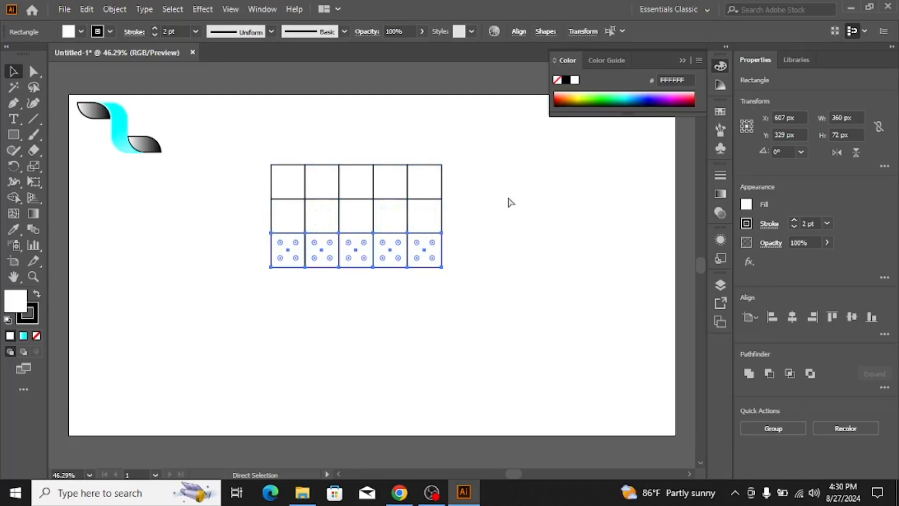
{"action": "key", "text": "ctrl+d"}
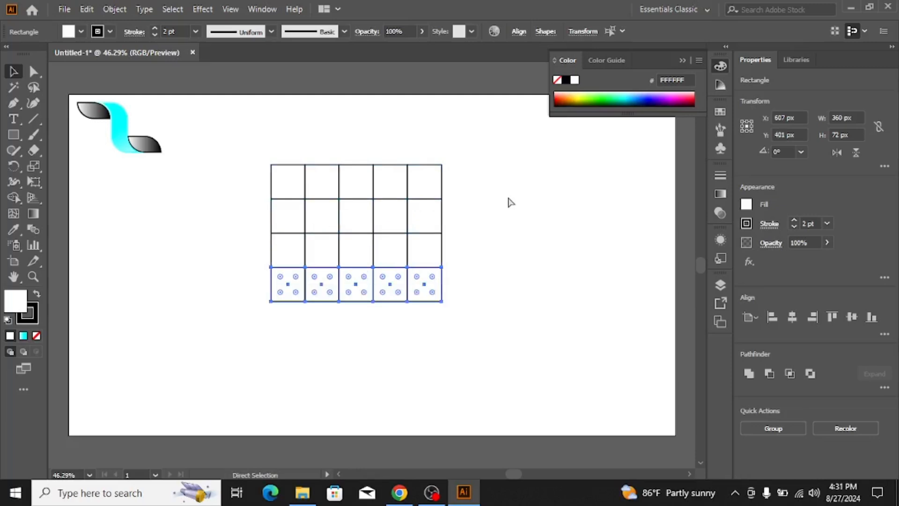
{"action": "key", "text": "ctrl+d"}
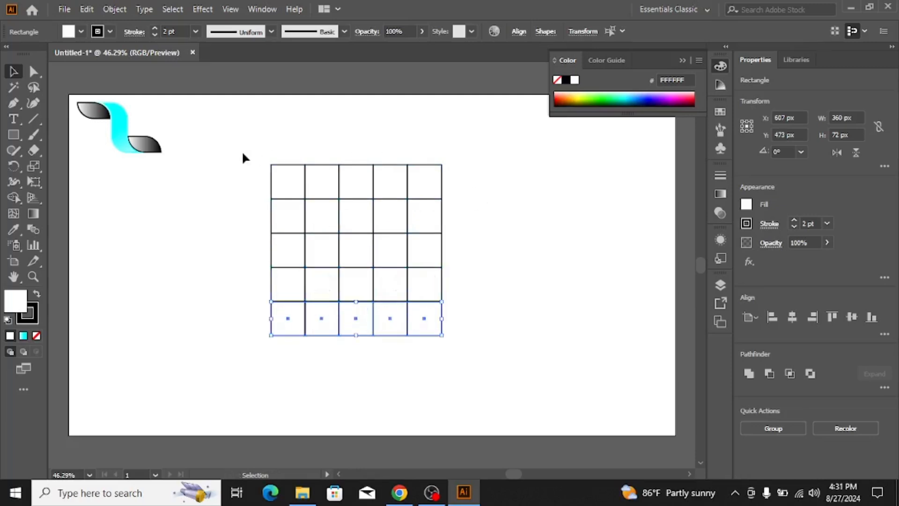
Step: With Shape Builder and black fill, merge row two's first two cells, row four's last two, and the middle column's cells in rows two to four
{"action": "left_click_drag", "start_coordinate": [242, 153], "coordinate": [528, 345]}
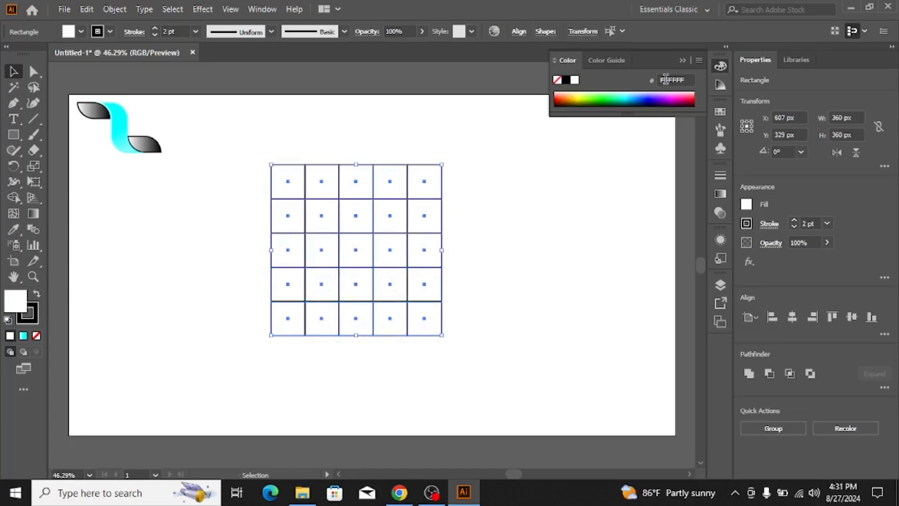
{"action": "left_click", "coordinate": [681, 59]}
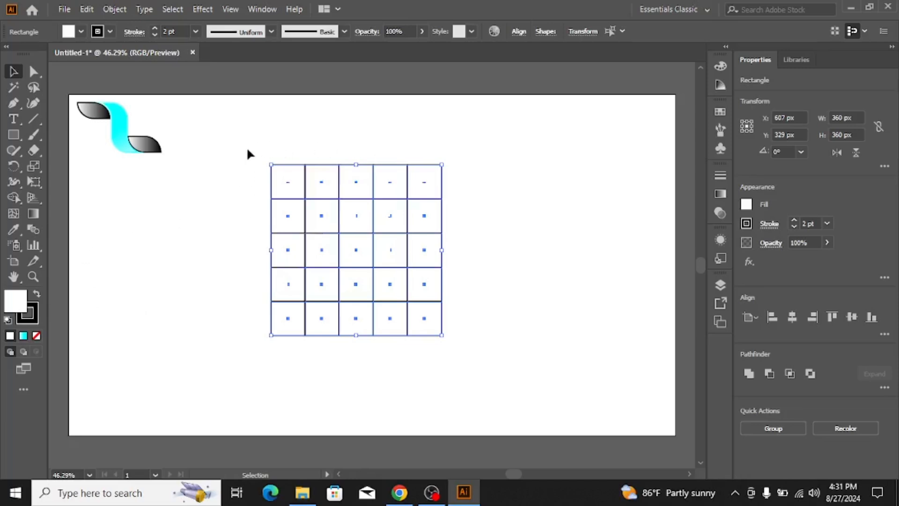
{"action": "left_click_drag", "start_coordinate": [247, 148], "coordinate": [472, 342]}
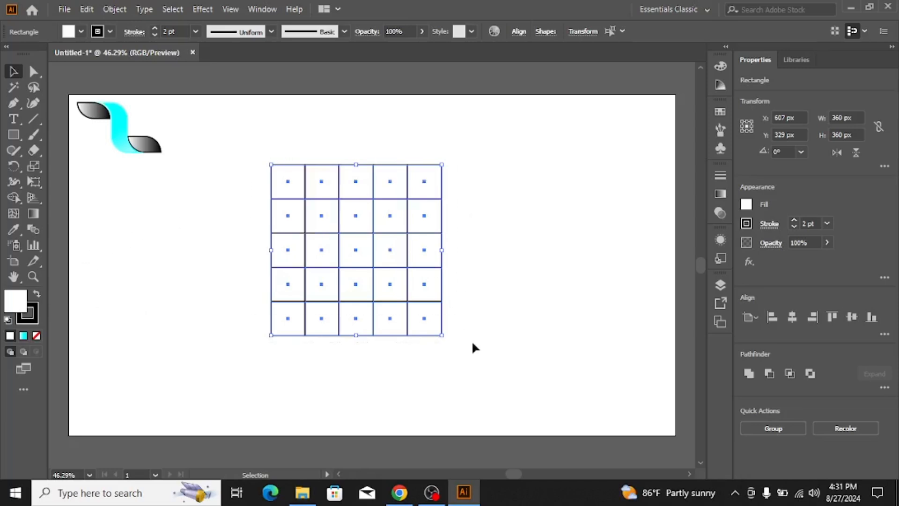
{"action": "left_click", "coordinate": [13, 197]}
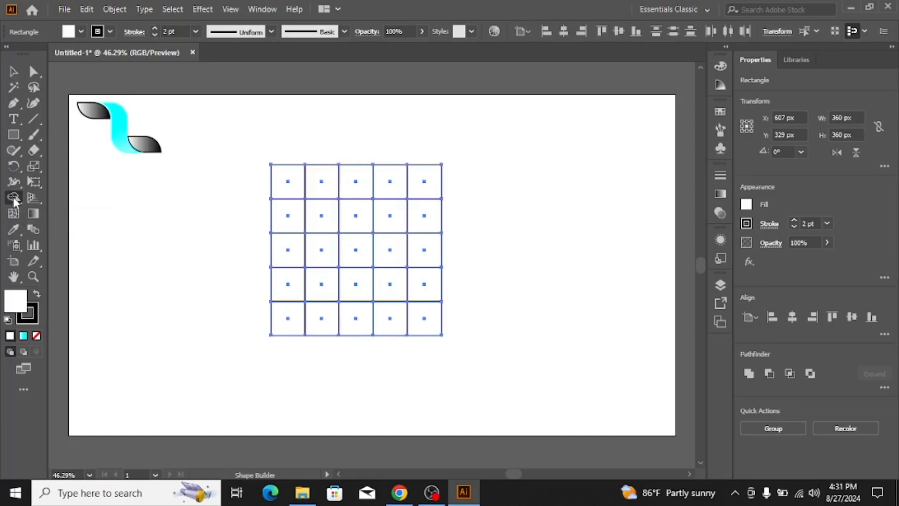
{"action": "left_click", "coordinate": [37, 294]}
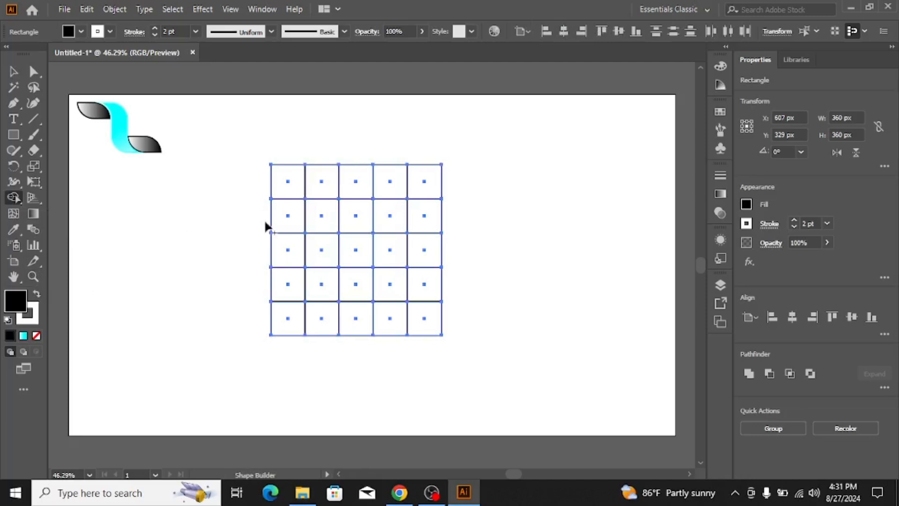
{"action": "left_click_drag", "start_coordinate": [324, 214], "coordinate": [324, 215]}
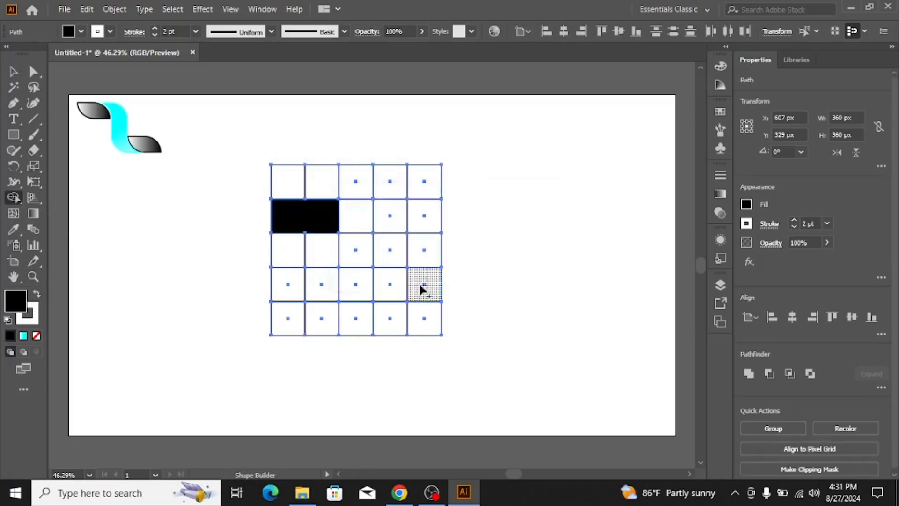
{"action": "left_click_drag", "start_coordinate": [389, 282], "coordinate": [383, 282]}
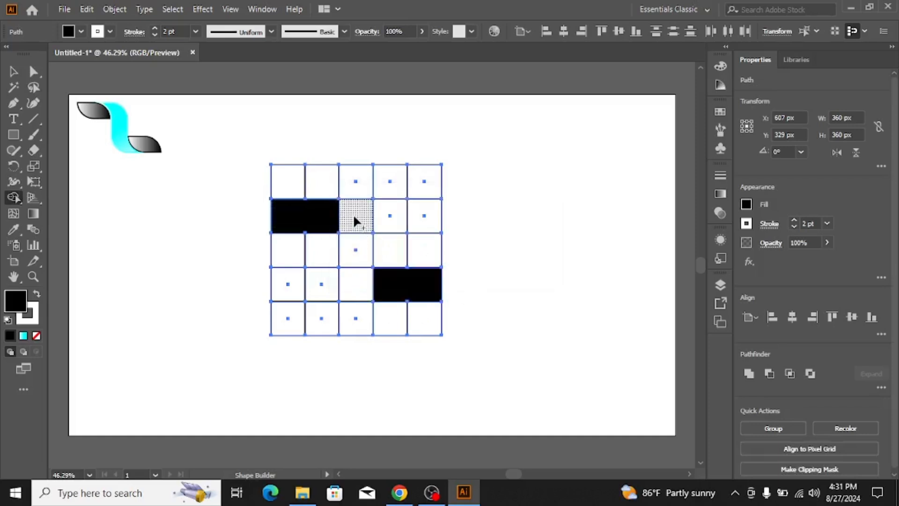
{"action": "left_click_drag", "start_coordinate": [354, 217], "coordinate": [353, 283]}
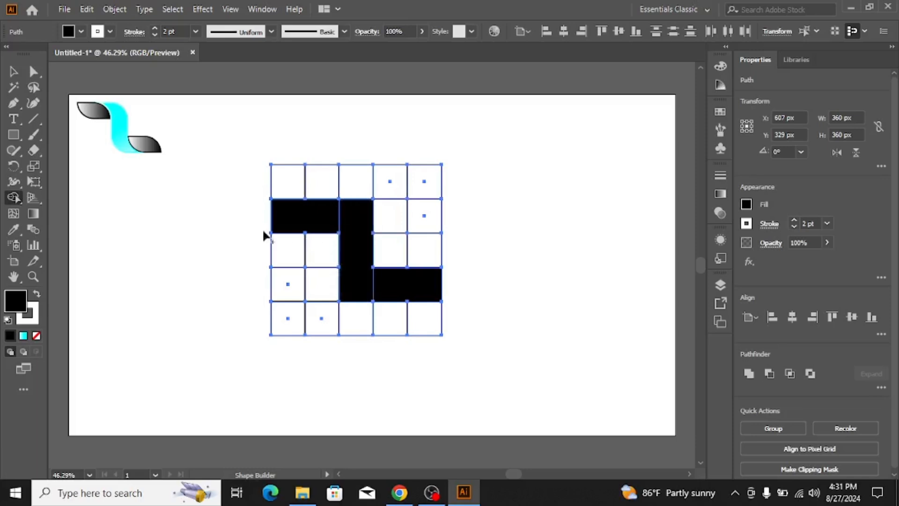
{"action": "left_click_drag", "start_coordinate": [368, 292], "coordinate": [368, 293]}
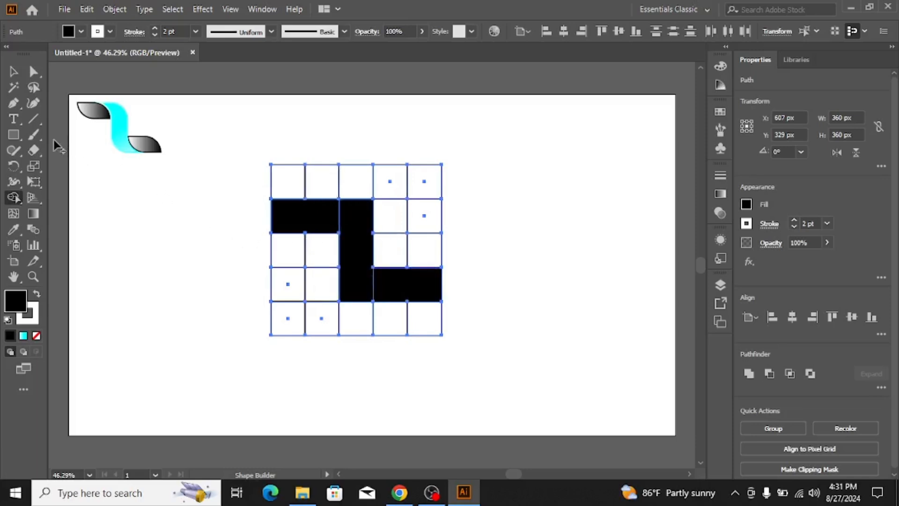
{"action": "left_click", "coordinate": [13, 71]}
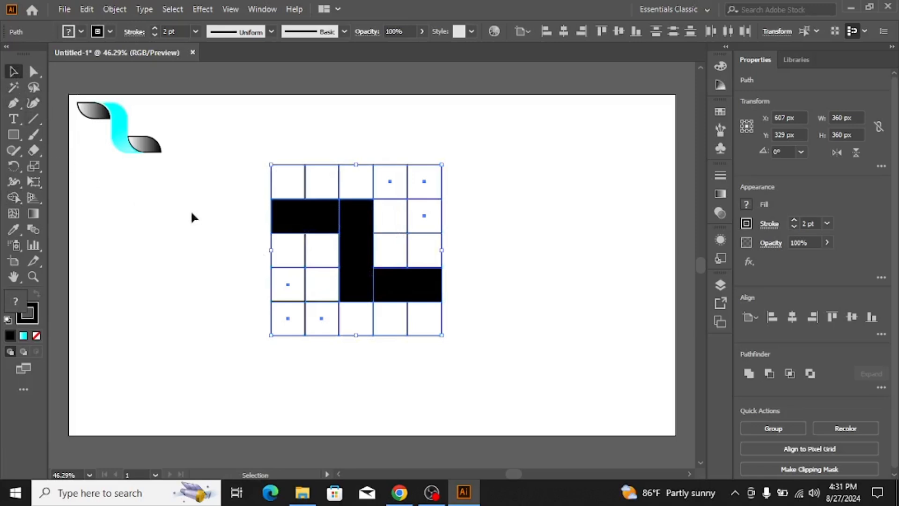
{"action": "left_click", "coordinate": [33, 72]}
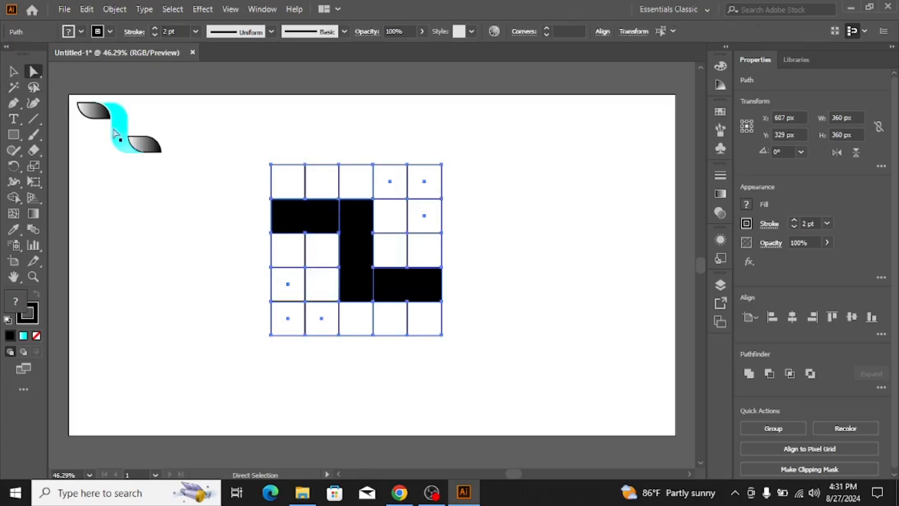
{"action": "left_click", "coordinate": [13, 71]}
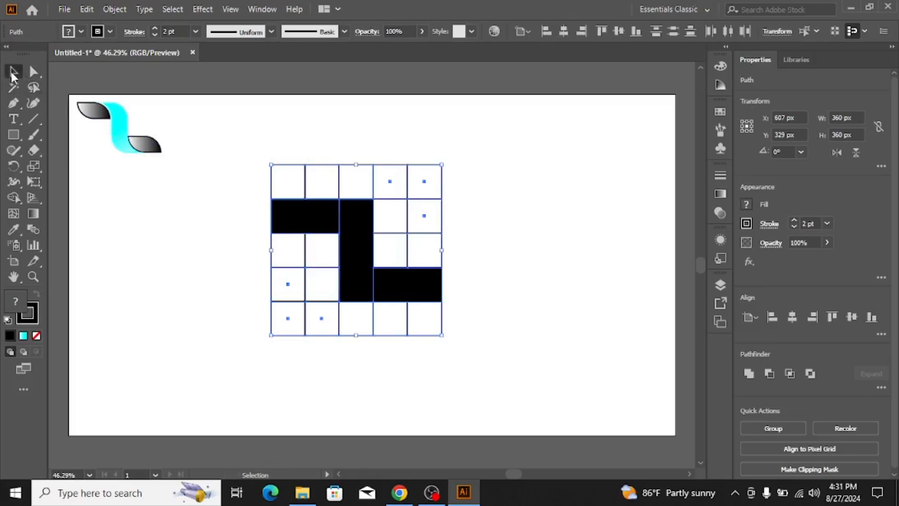
Step: Round the upper-right and lower-left corners of the black bar in row two to 72 px
{"action": "left_click", "coordinate": [118, 223]}
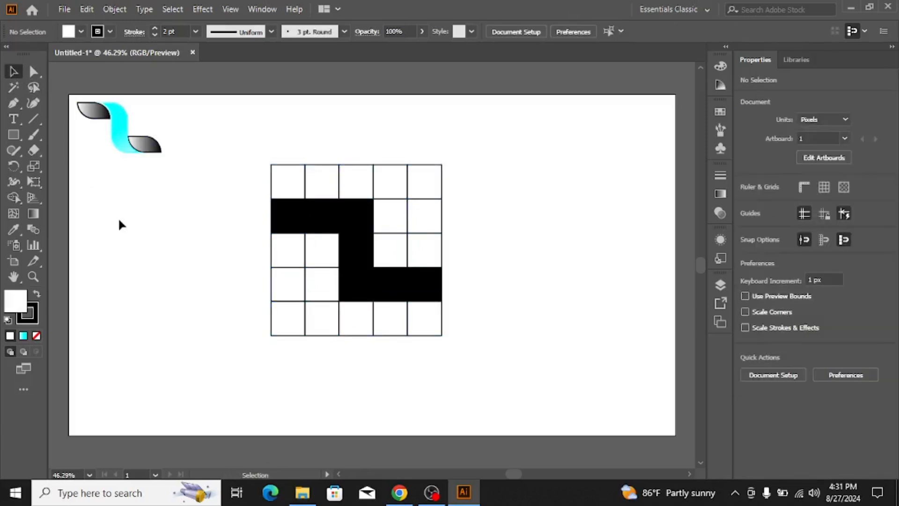
{"action": "left_click", "coordinate": [32, 72]}
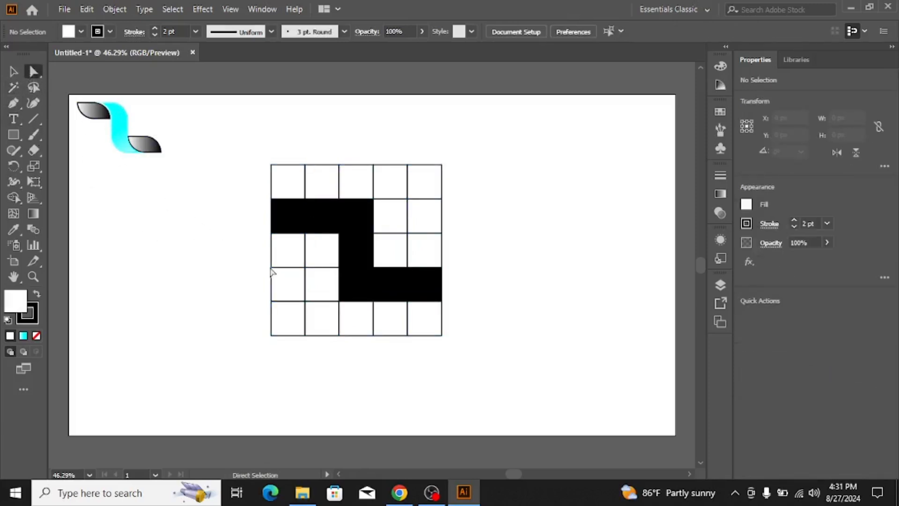
{"action": "left_click", "coordinate": [314, 221]}
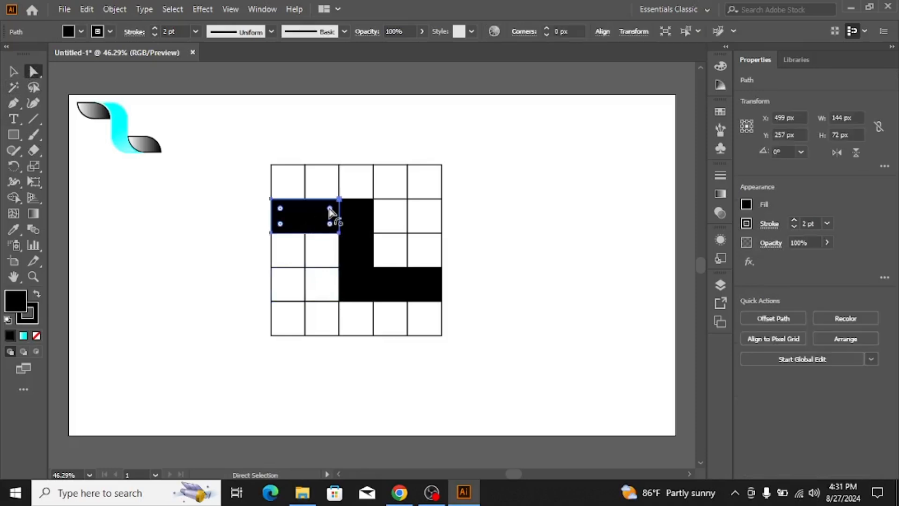
{"action": "mouse_move", "coordinate": [329, 211]}
{"action": "left_mouse_down"}
{"action": "mouse_move", "coordinate": [305, 235]}
{"action": "mouse_move", "coordinate": [287, 235]}
{"action": "mouse_move", "coordinate": [328, 210]}
{"action": "left_mouse_up"}
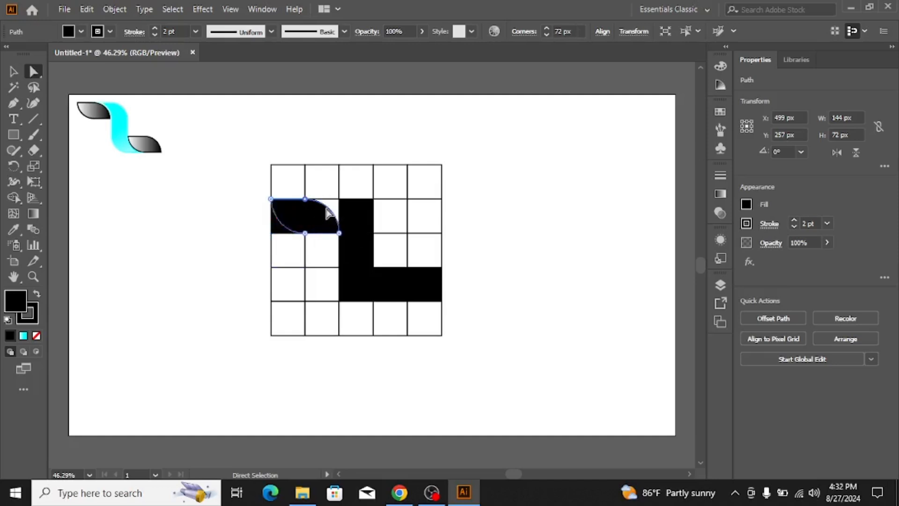
Step: Round the upper-right and lower-left corners of the vertical black bar to 72 px
{"action": "left_click", "coordinate": [354, 209]}
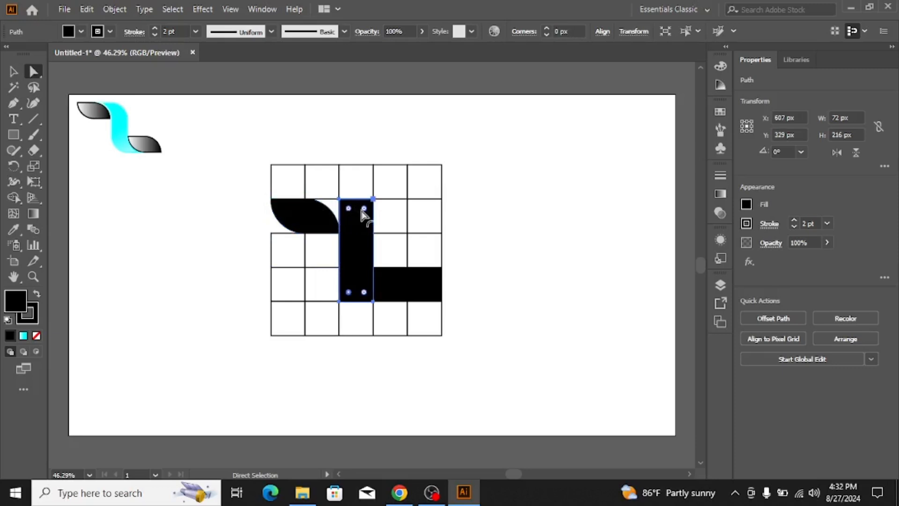
{"action": "left_click_drag", "start_coordinate": [365, 208], "coordinate": [368, 271]}
{"action": "left_click_drag", "start_coordinate": [372, 267], "coordinate": [373, 268]}
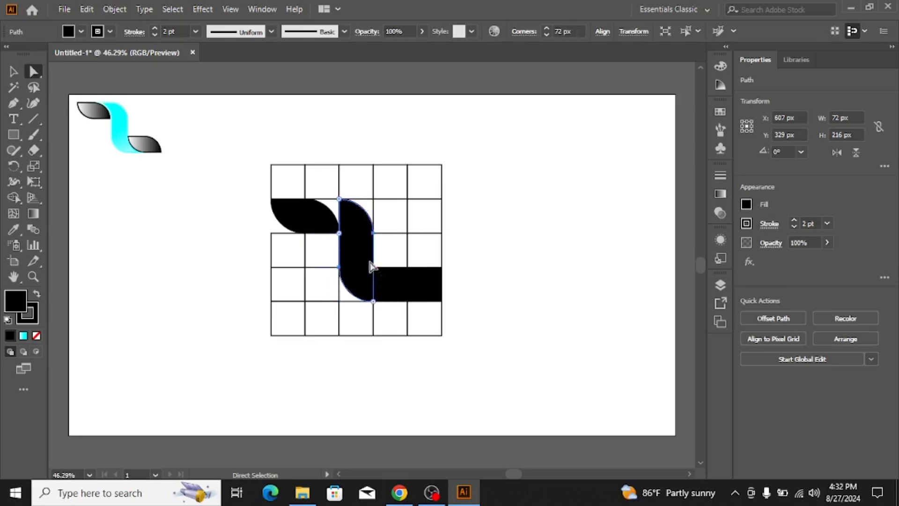
Step: Round the upper-right and lower-left corners of the black bar in row four to 72 px, and clear the selection
{"action": "left_click", "coordinate": [433, 280]}
{"action": "mouse_move", "coordinate": [433, 278]}
{"action": "left_mouse_down"}
{"action": "mouse_move", "coordinate": [396, 305]}
{"action": "mouse_move", "coordinate": [426, 287]}
{"action": "mouse_move", "coordinate": [423, 278]}
{"action": "left_mouse_up"}
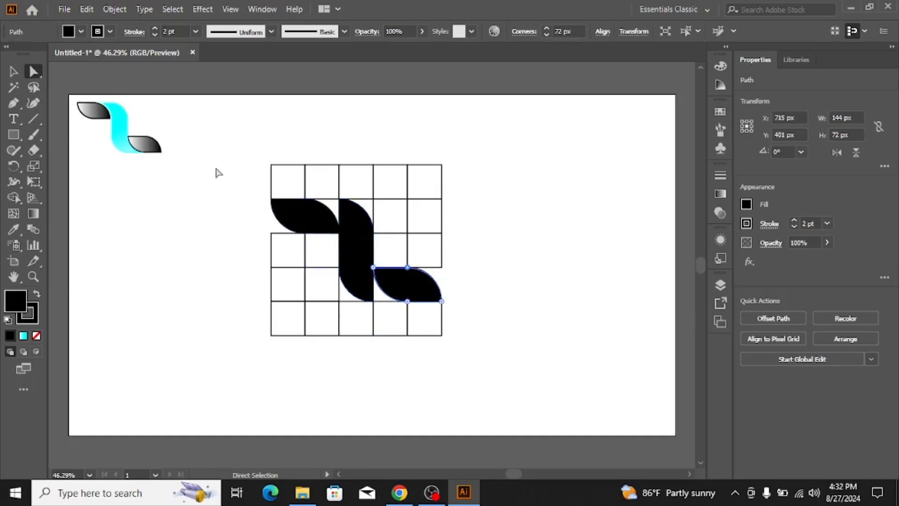
{"action": "left_click", "coordinate": [13, 72]}
{"action": "left_click", "coordinate": [182, 229]}
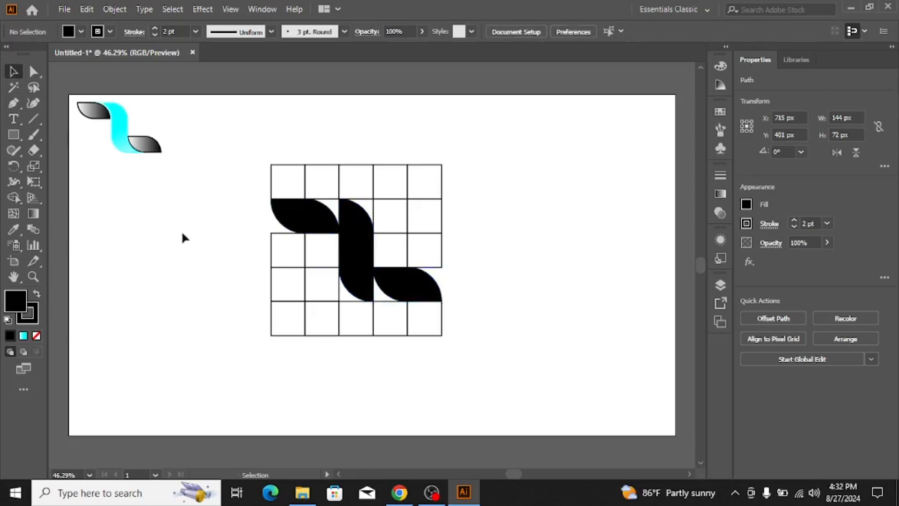
Step: With Shape Builder, merge the vertical black shape with the curved corner gaps beside the two horizontal leaf shapes
{"action": "left_click_drag", "start_coordinate": [241, 166], "coordinate": [455, 360]}
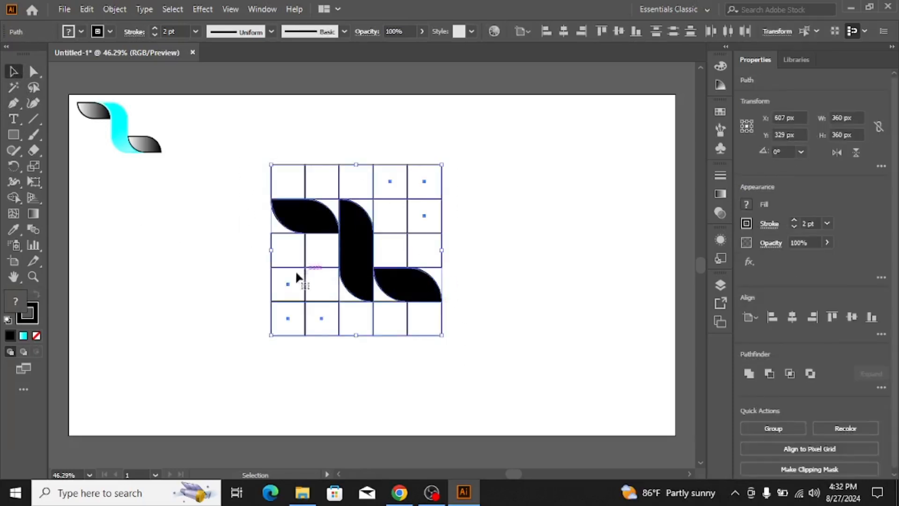
{"action": "left_click", "coordinate": [13, 197]}
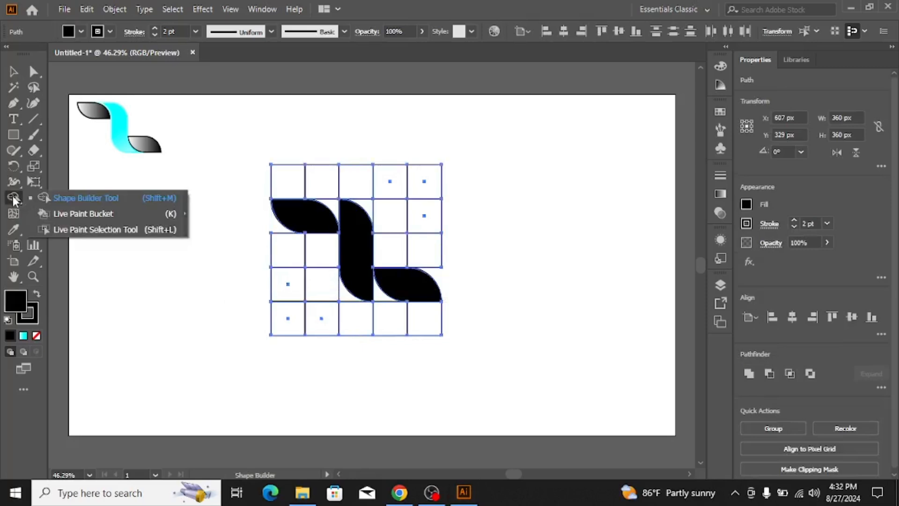
{"action": "left_click", "coordinate": [77, 197]}
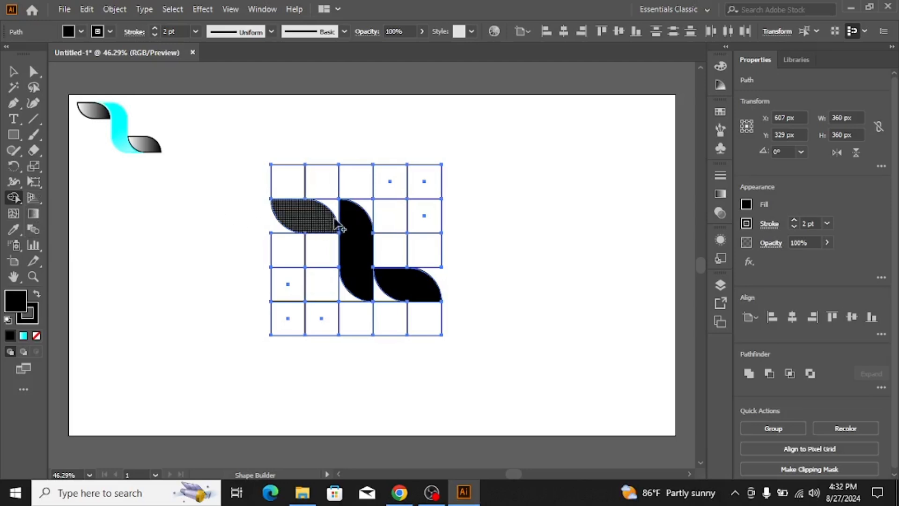
{"action": "mouse_move", "coordinate": [340, 206]}
{"action": "left_mouse_down"}
{"action": "mouse_move", "coordinate": [351, 263]}
{"action": "mouse_move", "coordinate": [363, 288]}
{"action": "mouse_move", "coordinate": [388, 296]}
{"action": "mouse_move", "coordinate": [353, 285]}
{"action": "mouse_move", "coordinate": [379, 297]}
{"action": "left_mouse_up"}
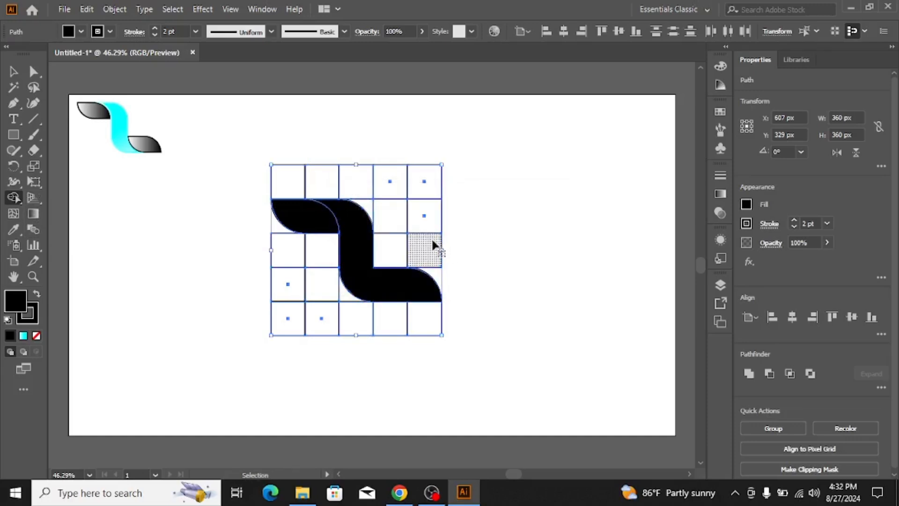
{"action": "key", "text": "ctrl+z"}
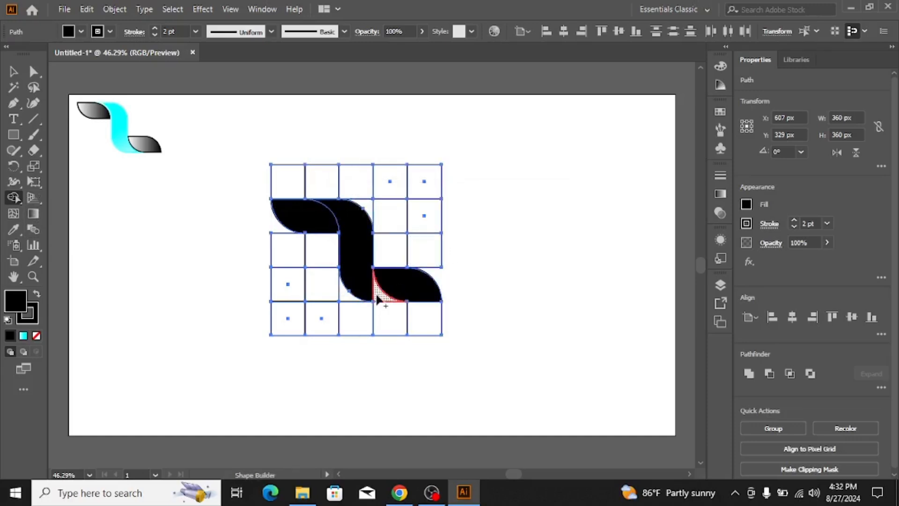
{"action": "left_click_drag", "start_coordinate": [357, 287], "coordinate": [357, 293]}
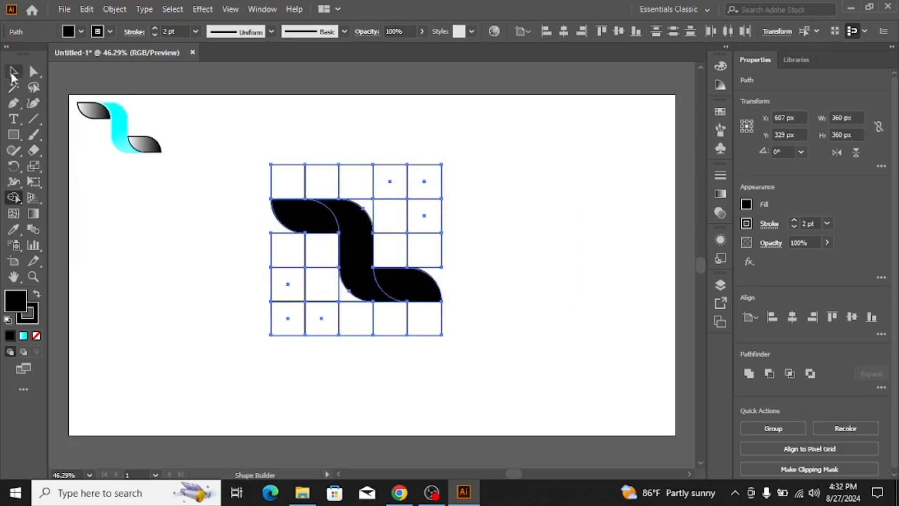
{"action": "key", "text": "v"}
{"action": "left_click", "coordinate": [182, 264]}
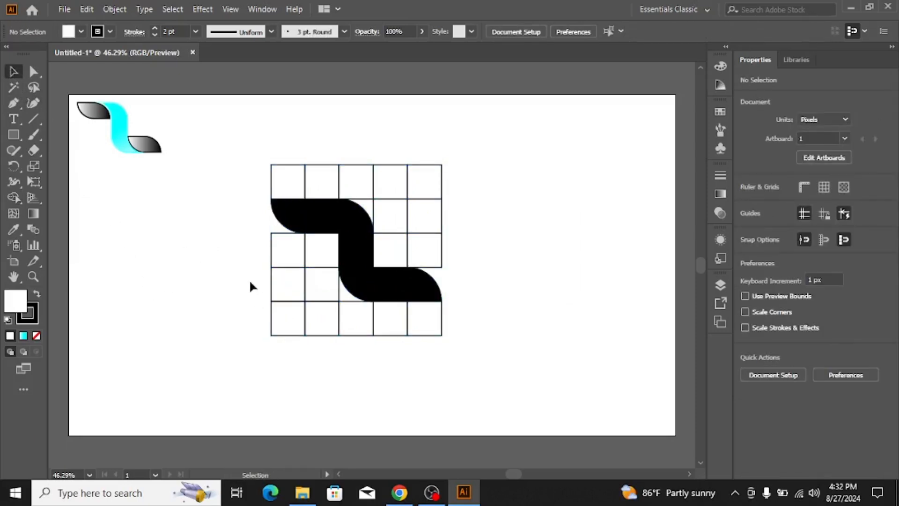
Step: Delete the leftover white grid squares below the black ribbon in rows three to five
{"action": "left_click_drag", "start_coordinate": [259, 280], "coordinate": [315, 319]}
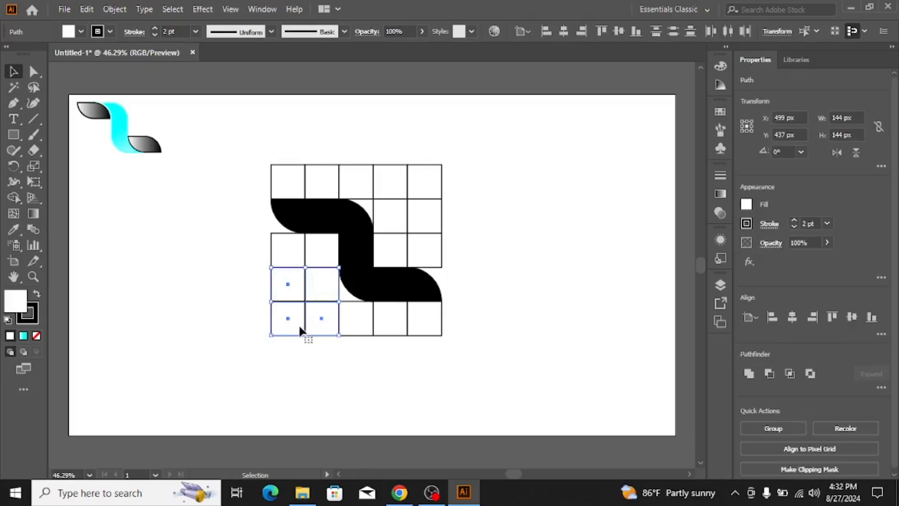
{"action": "key", "text": "Delete"}
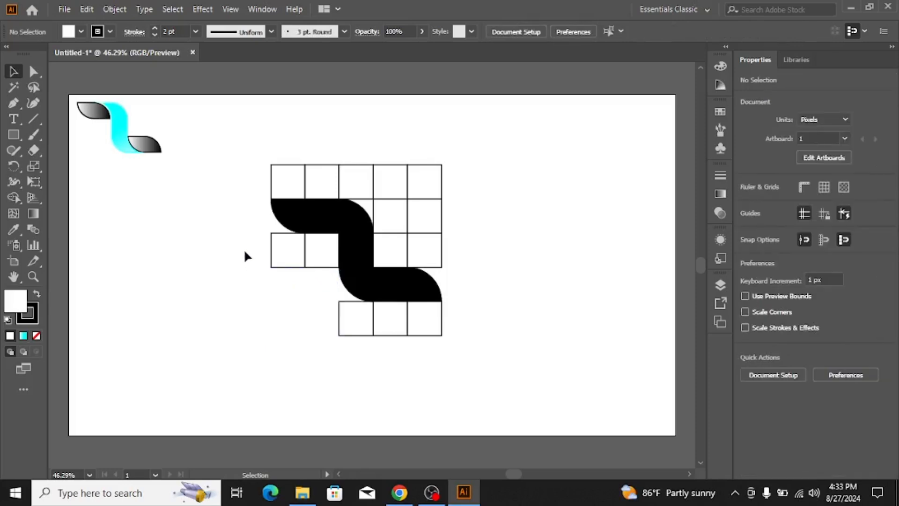
{"action": "left_click_drag", "start_coordinate": [279, 259], "coordinate": [311, 258]}
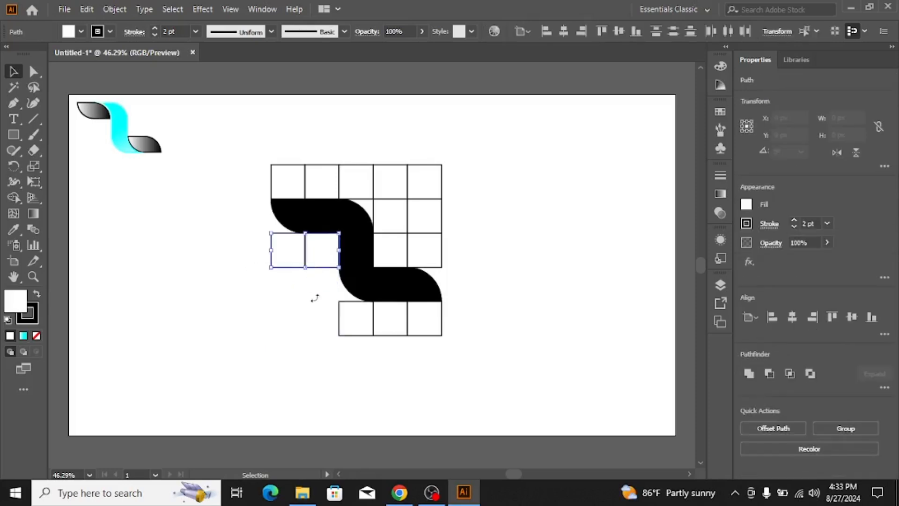
{"action": "key", "text": "Delete"}
{"action": "left_click_drag", "start_coordinate": [314, 308], "coordinate": [450, 344]}
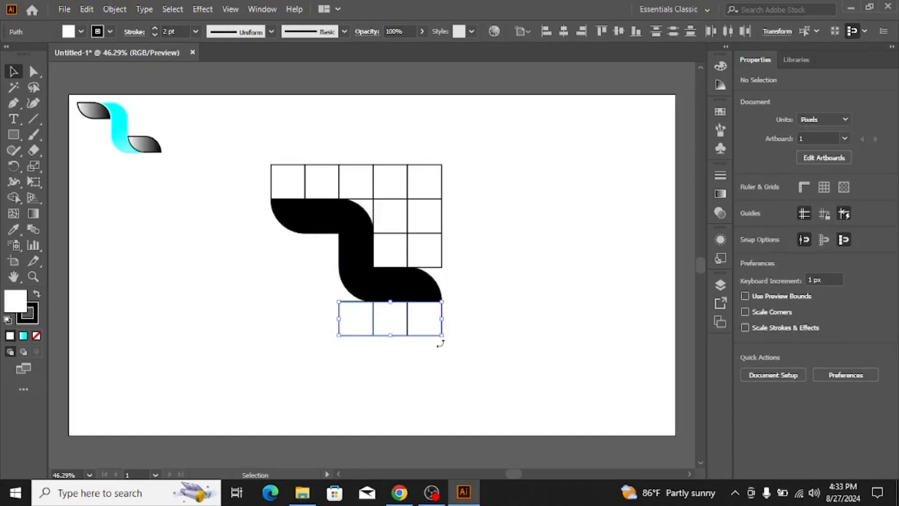
{"action": "key", "text": "Delete"}
Step: Delete the remaining white grid squares above the black ribbon in rows one to three
{"action": "left_click_drag", "start_coordinate": [374, 147], "coordinate": [465, 228]}
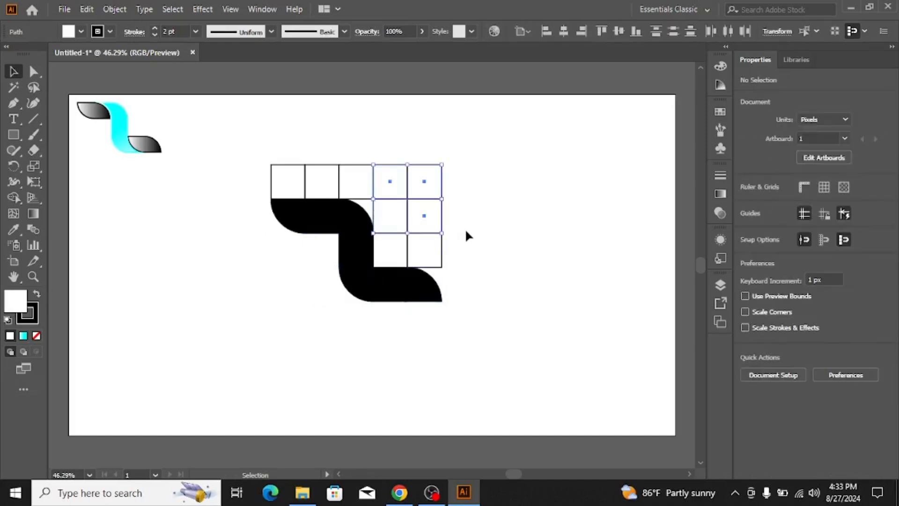
{"action": "key", "text": "Delete"}
{"action": "left_click_drag", "start_coordinate": [403, 250], "coordinate": [402, 248]}
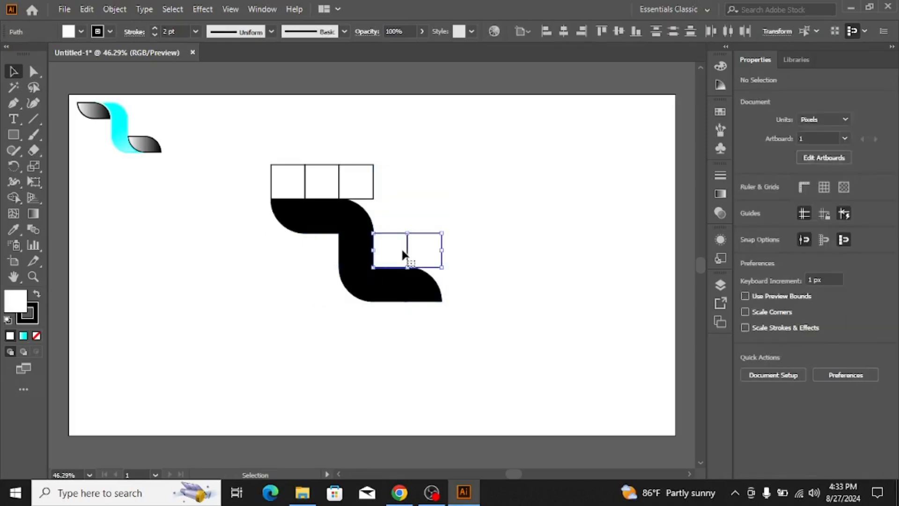
{"action": "key", "text": "Delete"}
{"action": "left_click_drag", "start_coordinate": [369, 183], "coordinate": [263, 174]}
{"action": "key", "text": "Delete"}
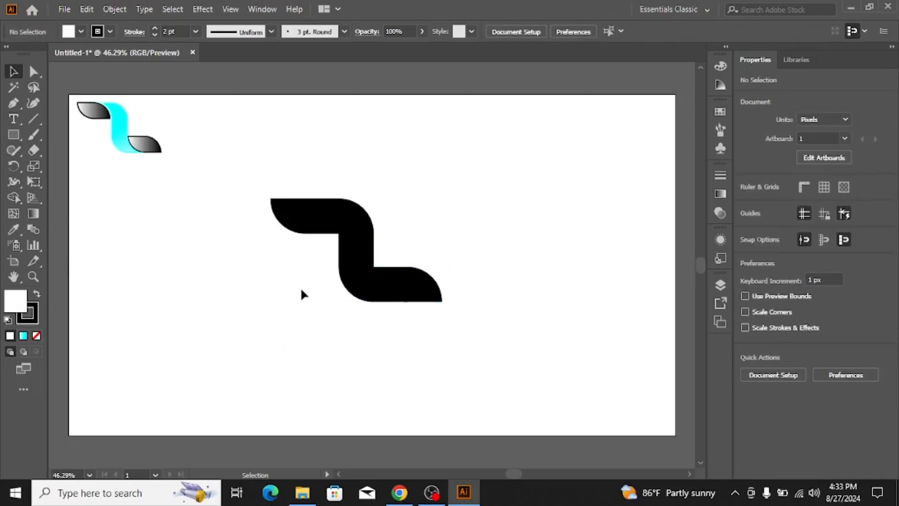
Step: Fill the central S-shaped piece with the White, Black preset gradient
{"action": "left_click", "coordinate": [355, 256]}
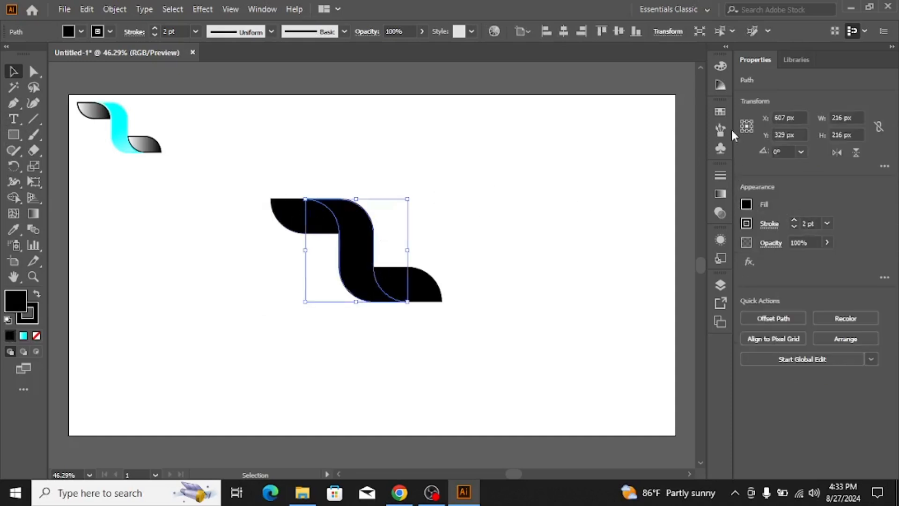
{"action": "left_click", "coordinate": [719, 193]}
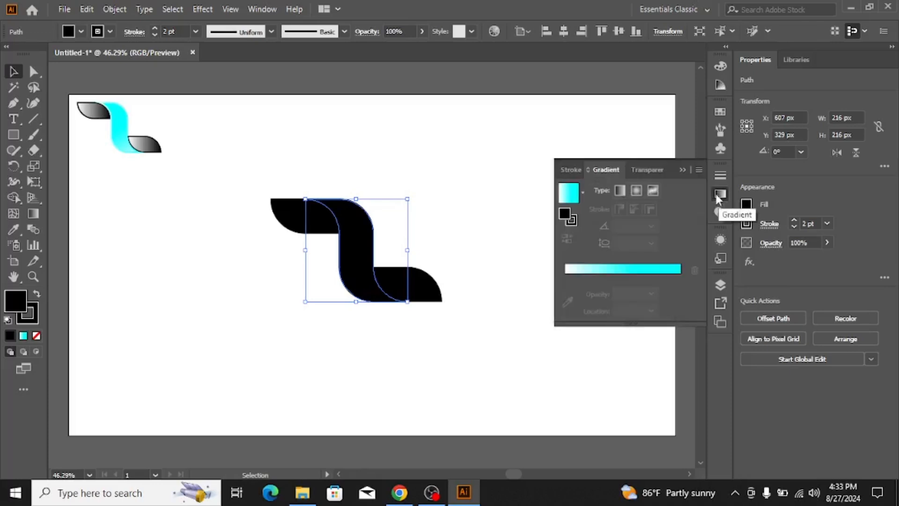
{"action": "left_click", "coordinate": [582, 189]}
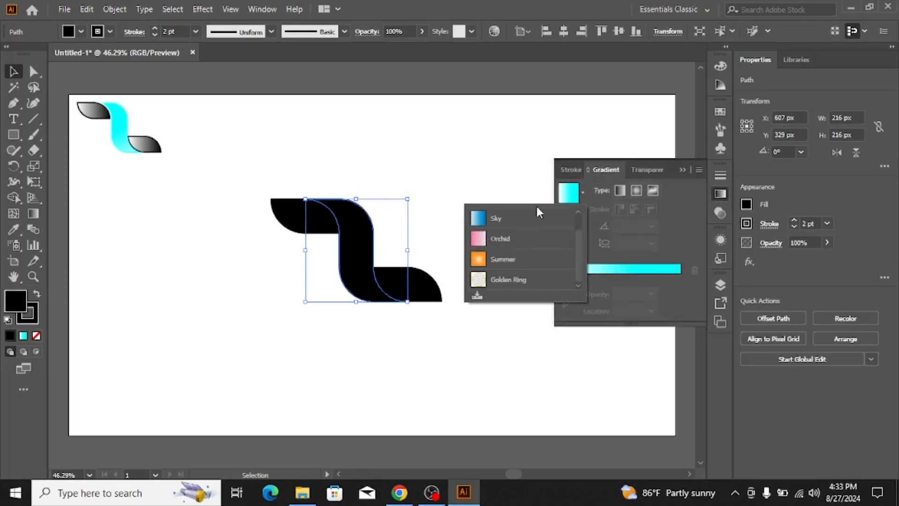
{"action": "left_click_drag", "start_coordinate": [578, 236], "coordinate": [585, 211]}
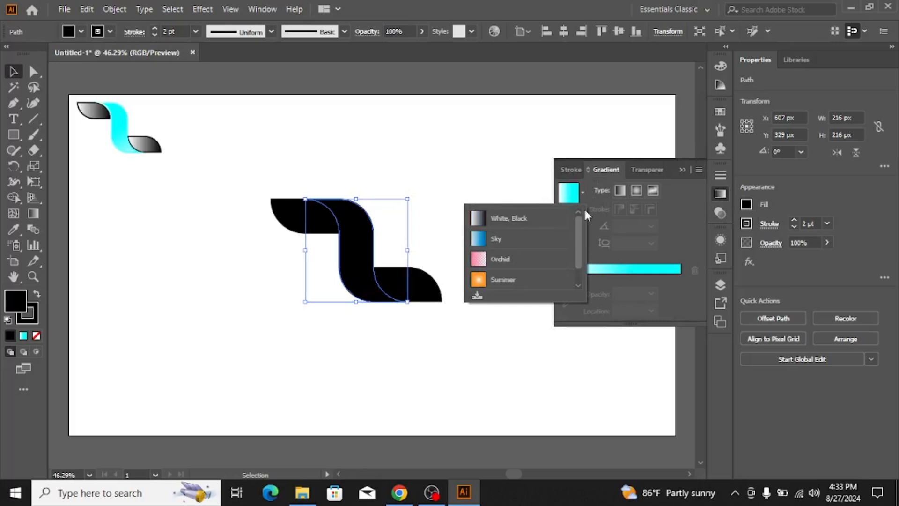
{"action": "left_click", "coordinate": [510, 220]}
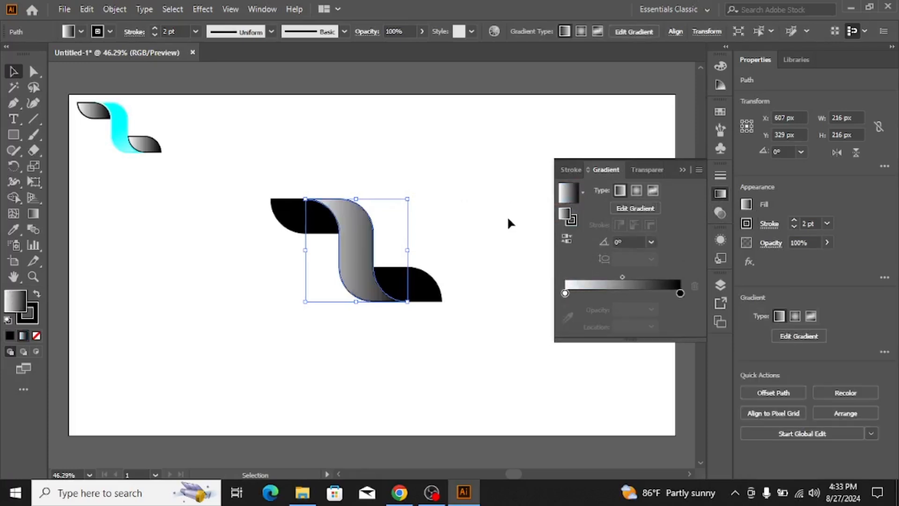
Step: Change the gradient's black end stop to RGB 27, 20, 100
{"action": "double_click", "coordinate": [679, 293]}
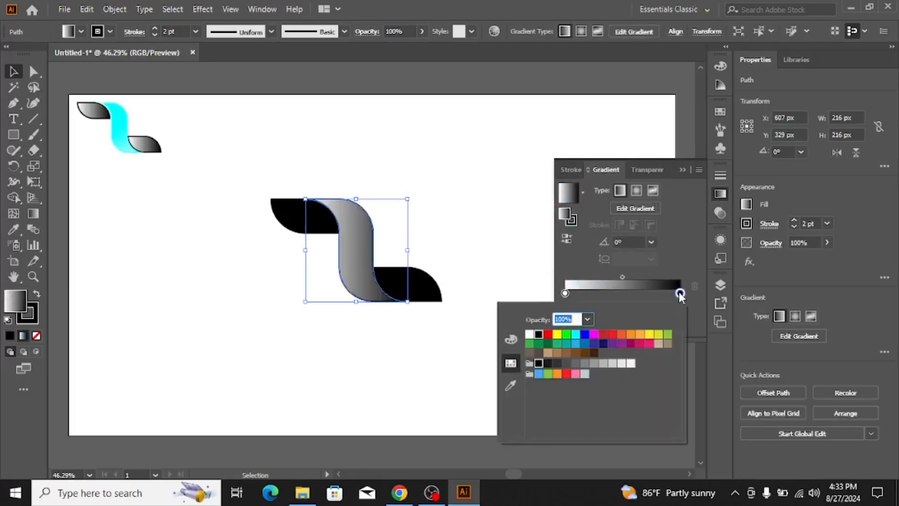
{"action": "left_click", "coordinate": [514, 340]}
{"action": "left_click", "coordinate": [647, 346]}
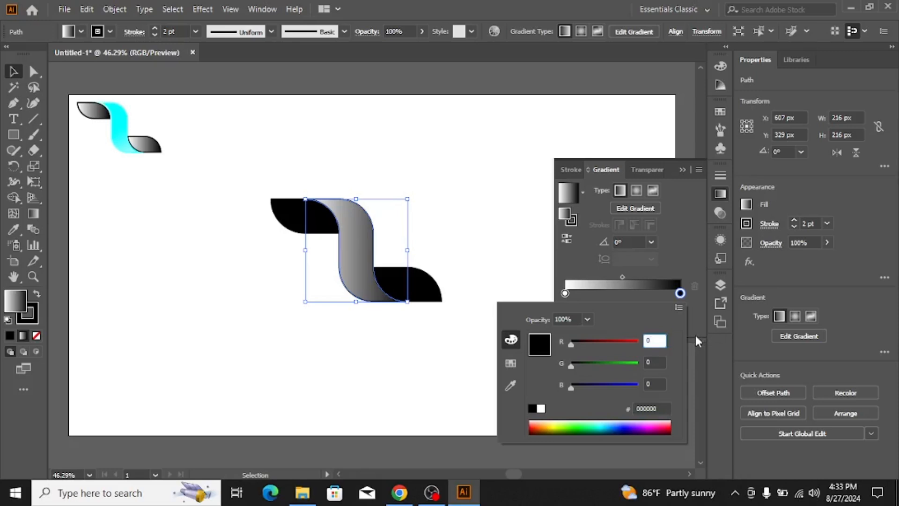
{"action": "key", "text": "BackSpace"}
{"action": "type", "text": "27"}
{"action": "left_click", "coordinate": [649, 363]}
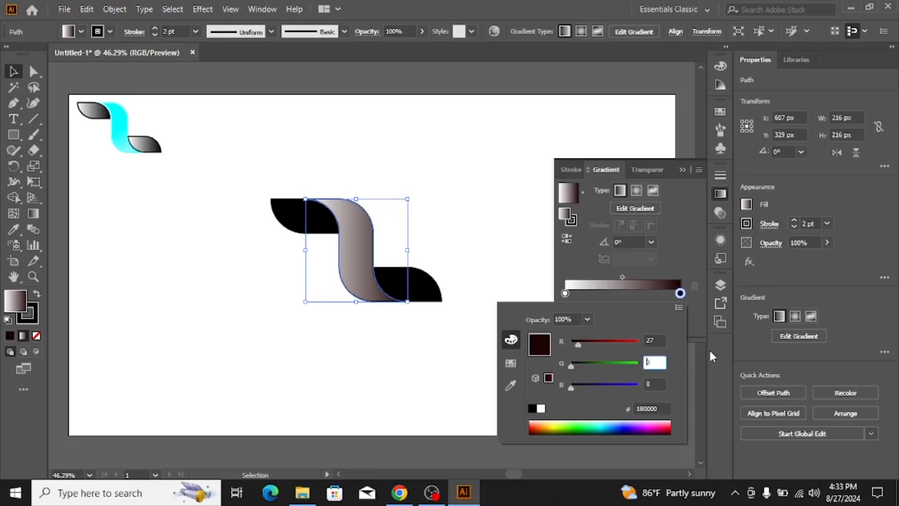
{"action": "type", "text": "20"}
{"action": "key", "text": "Tab"}
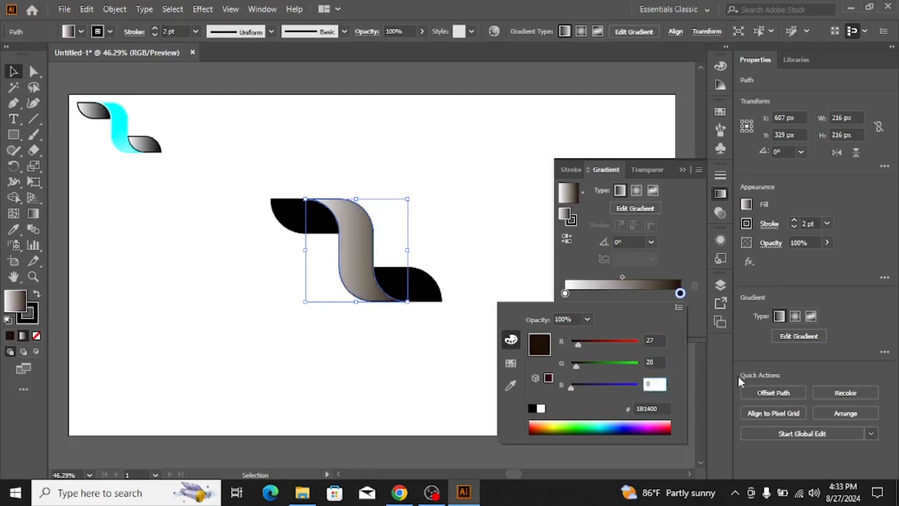
{"action": "type", "text": "100"}
{"action": "key", "text": "Return"}
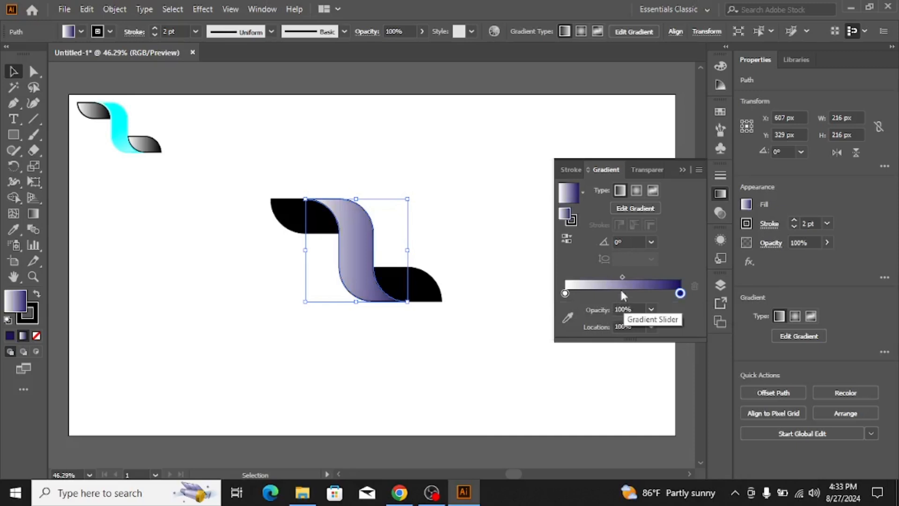
Step: Add a middle colour stop at about 49% to the S-shaped piece's gradient and colour it with the bright cyan swatch
{"action": "left_click", "coordinate": [620, 290]}
{"action": "key", "text": "ctrl+z"}
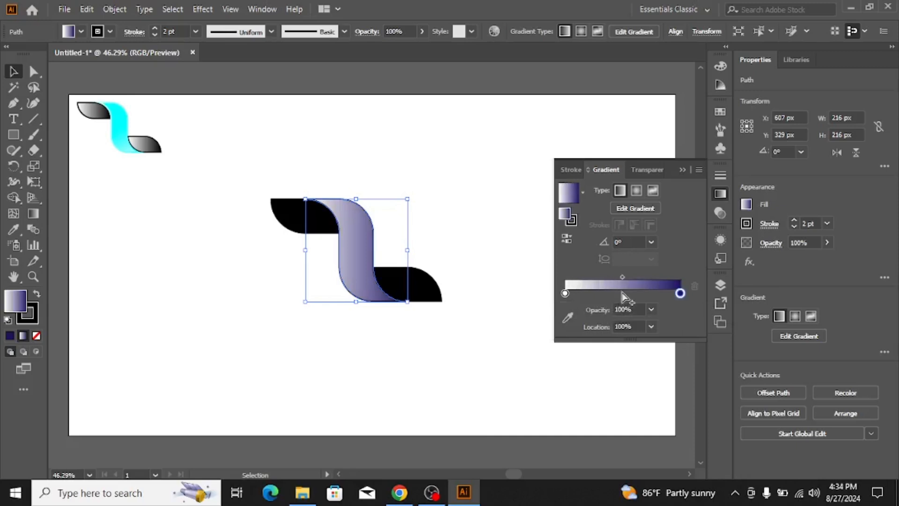
{"action": "left_click", "coordinate": [622, 292]}
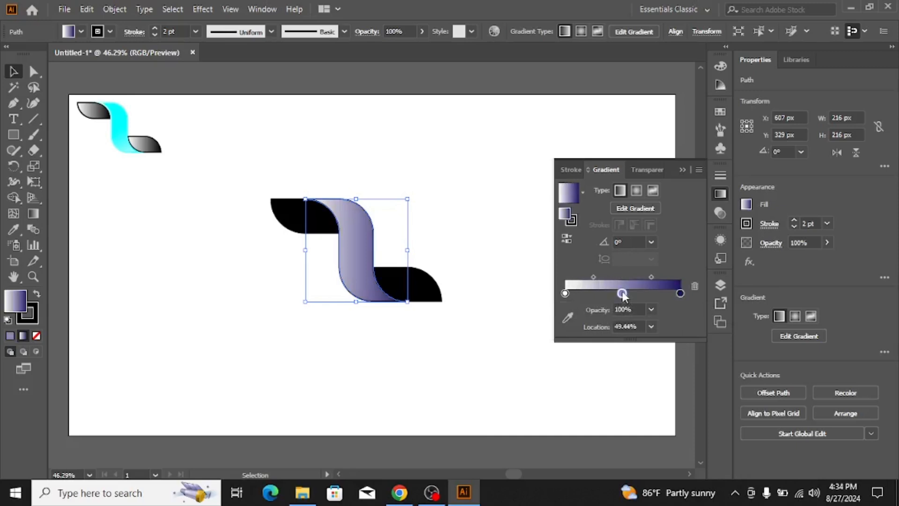
{"action": "double_click", "coordinate": [622, 293]}
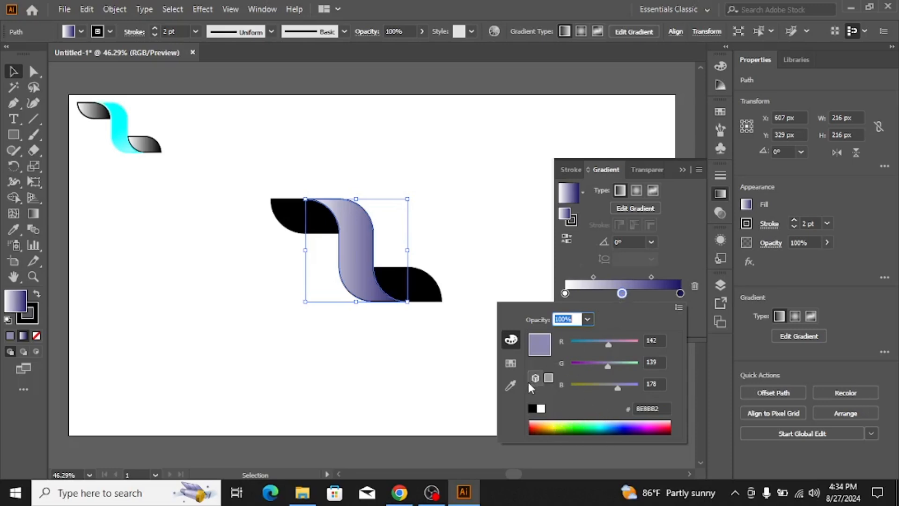
{"action": "left_click", "coordinate": [516, 364]}
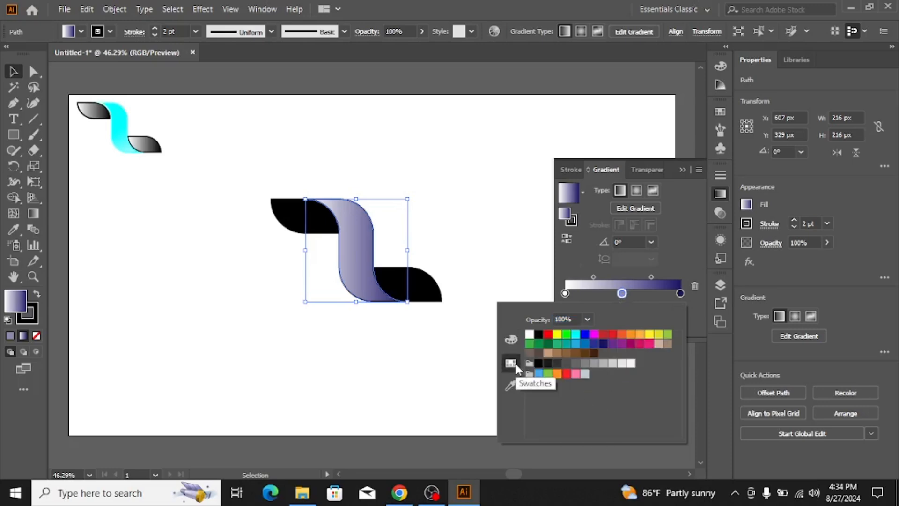
{"action": "left_click", "coordinate": [577, 335]}
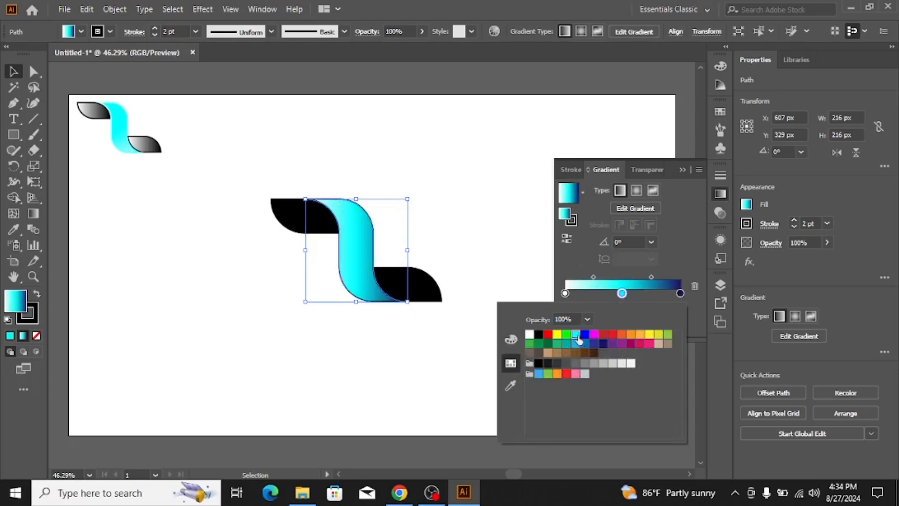
{"action": "left_click", "coordinate": [621, 294]}
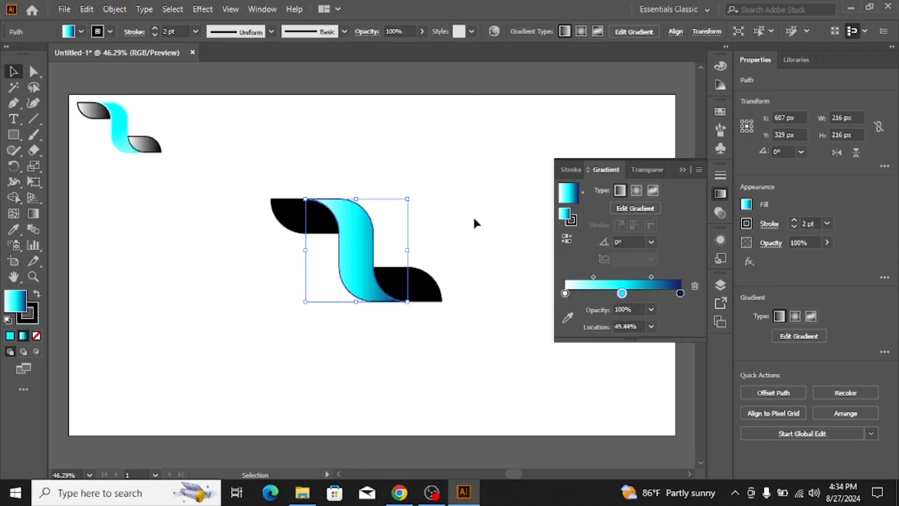
{"action": "left_click", "coordinate": [448, 165]}
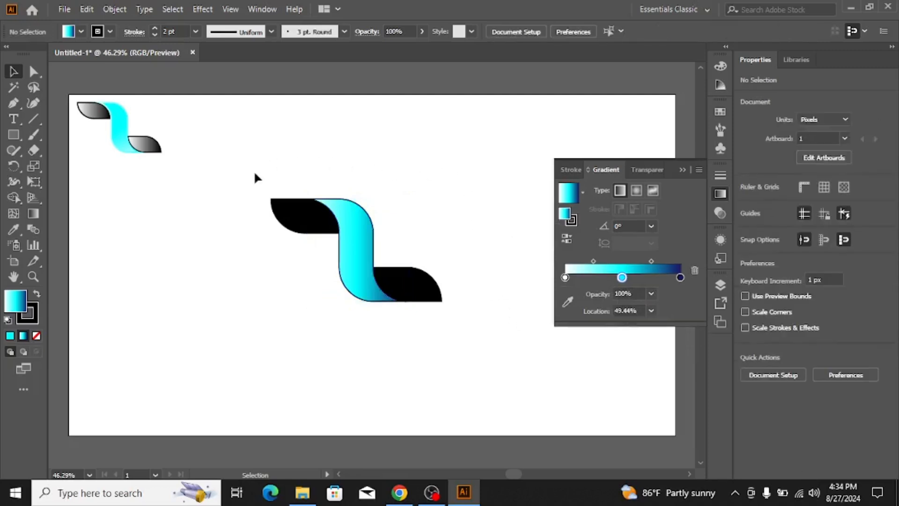
Step: Fill the lower-right black leaf piece with the White, Black preset gradient
{"action": "left_click", "coordinate": [407, 291]}
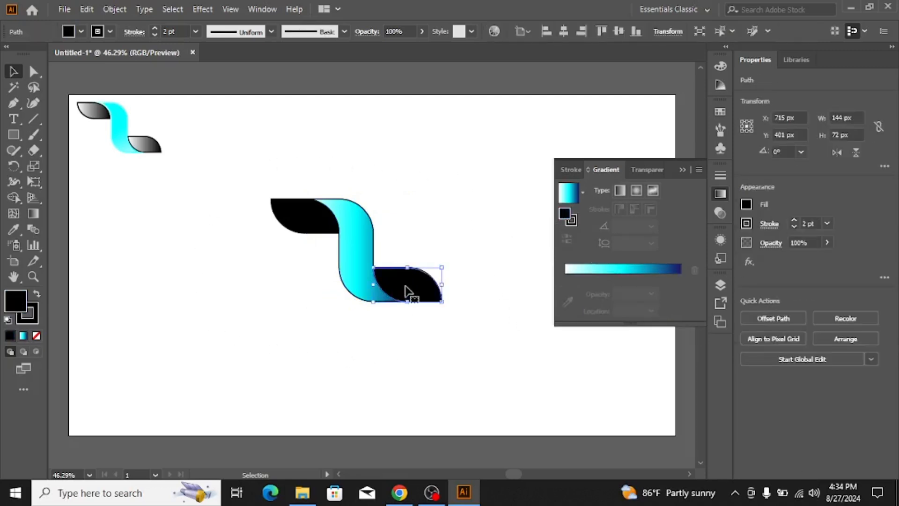
{"action": "left_click", "coordinate": [583, 192]}
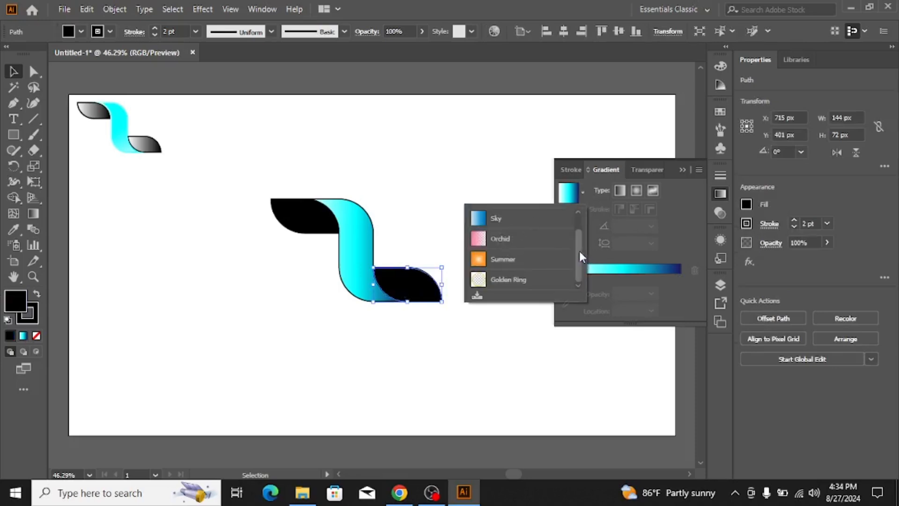
{"action": "left_click_drag", "start_coordinate": [580, 256], "coordinate": [582, 209]}
{"action": "left_click", "coordinate": [504, 219]}
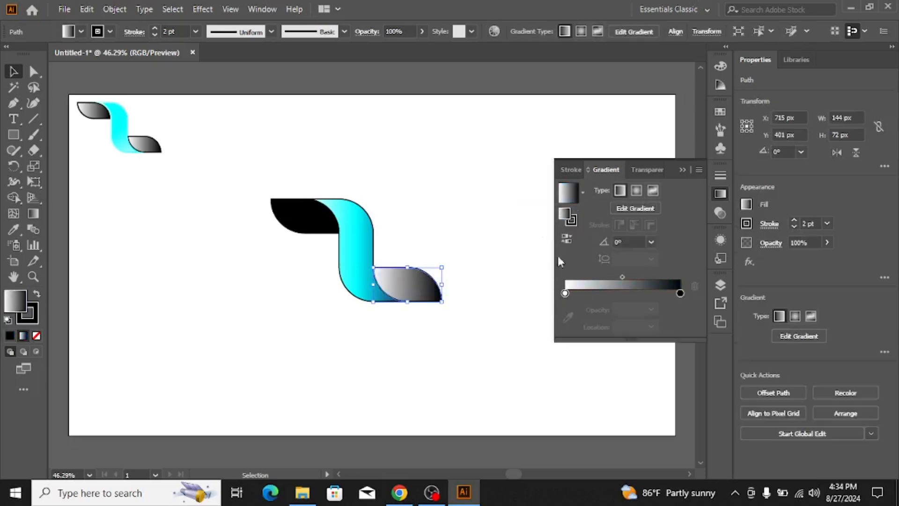
Step: Copy the lower-right leaf's white-to-black gradient onto the upper-left black leaf with the Eyedropper
{"action": "left_click", "coordinate": [304, 220]}
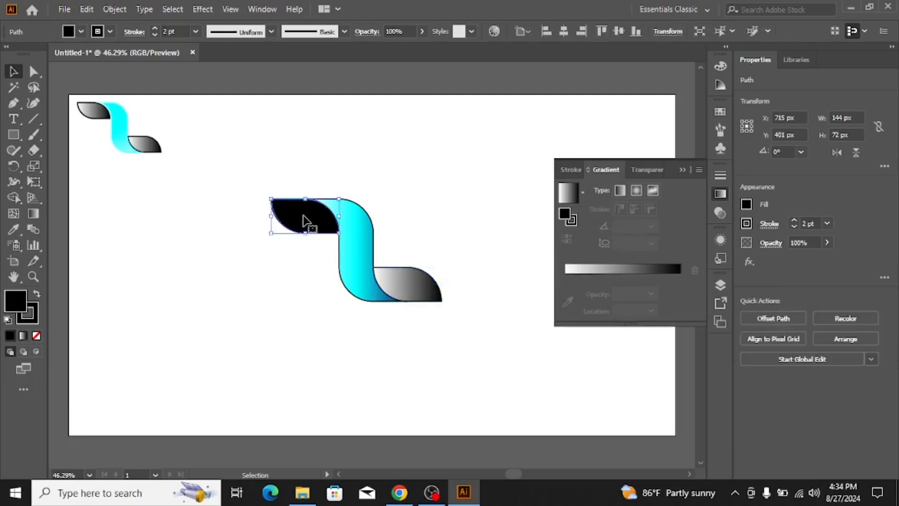
{"action": "left_click", "coordinate": [13, 228]}
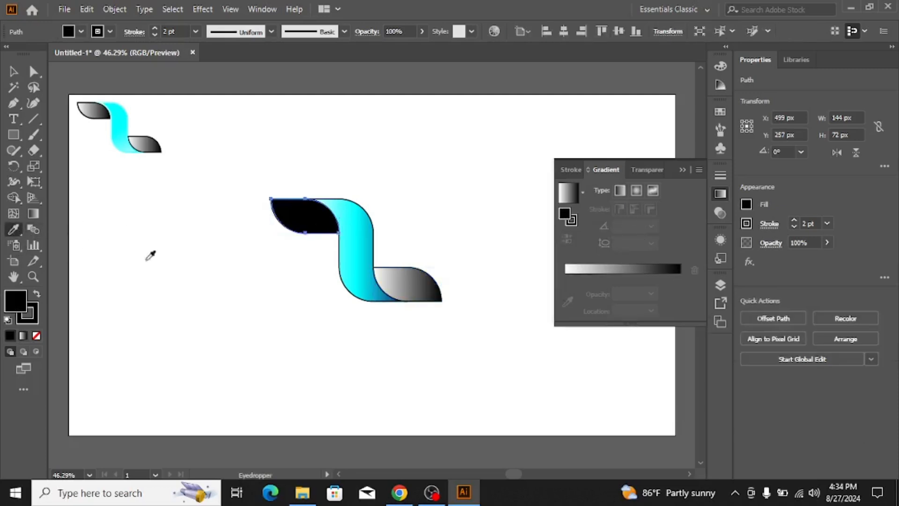
{"action": "left_click", "coordinate": [404, 276]}
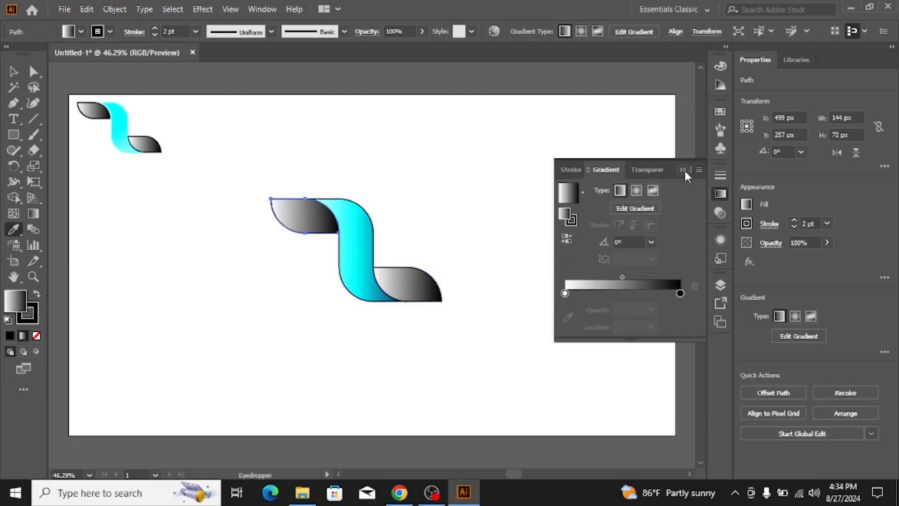
{"action": "left_click", "coordinate": [683, 170]}
{"action": "left_click", "coordinate": [13, 72]}
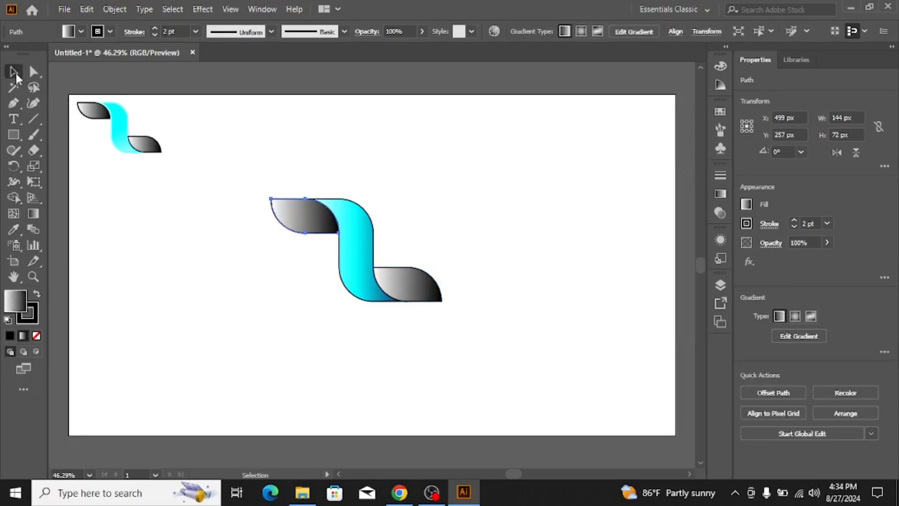
{"action": "left_click", "coordinate": [200, 268]}
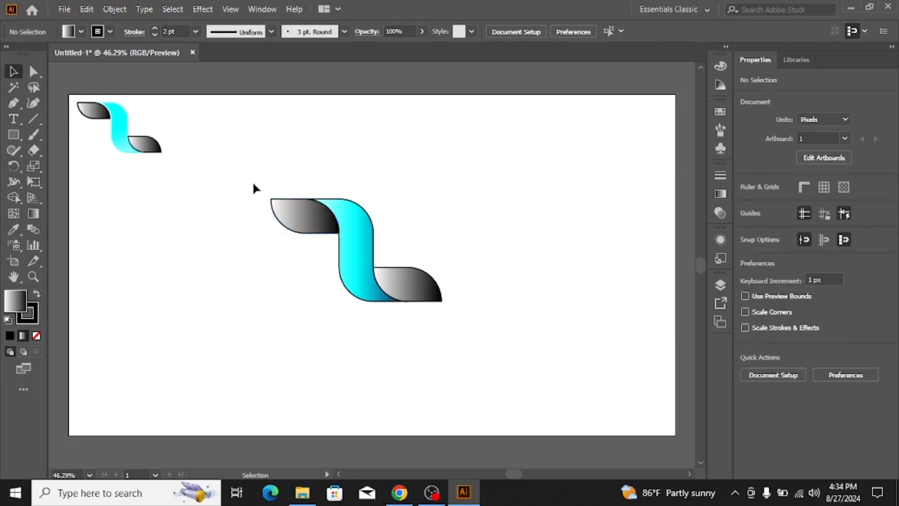
Step: Group the two leaf pieces and the cyan S-shaped piece of the new logo
{"action": "left_click_drag", "start_coordinate": [252, 181], "coordinate": [476, 344]}
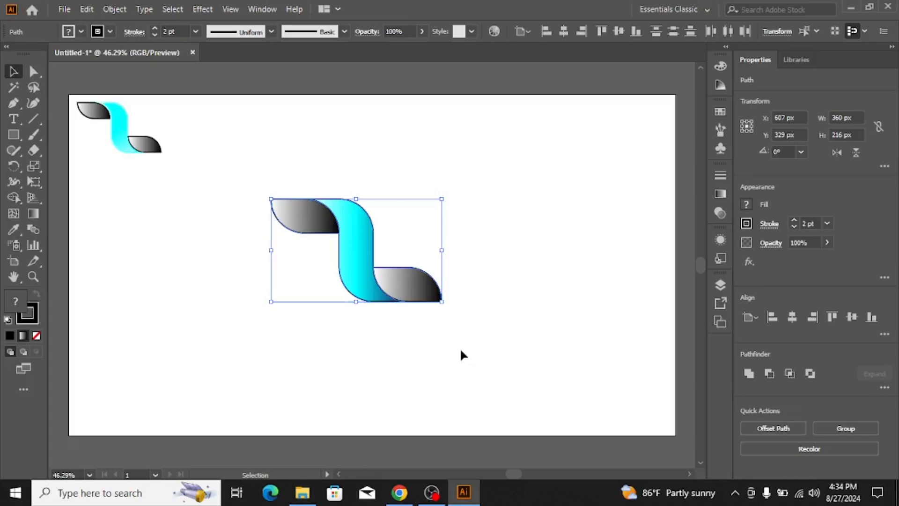
{"action": "key", "text": "a"}
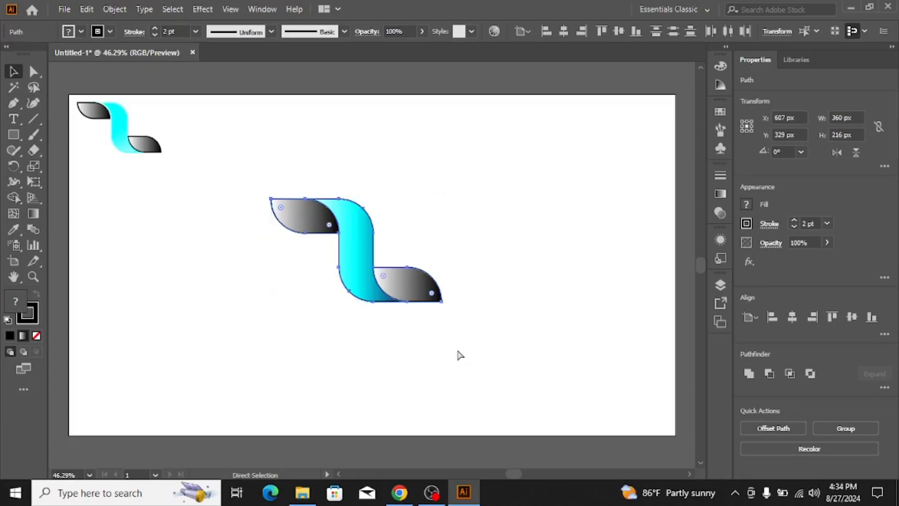
{"action": "key", "text": "v"}
{"action": "key", "text": "ctrl+g"}
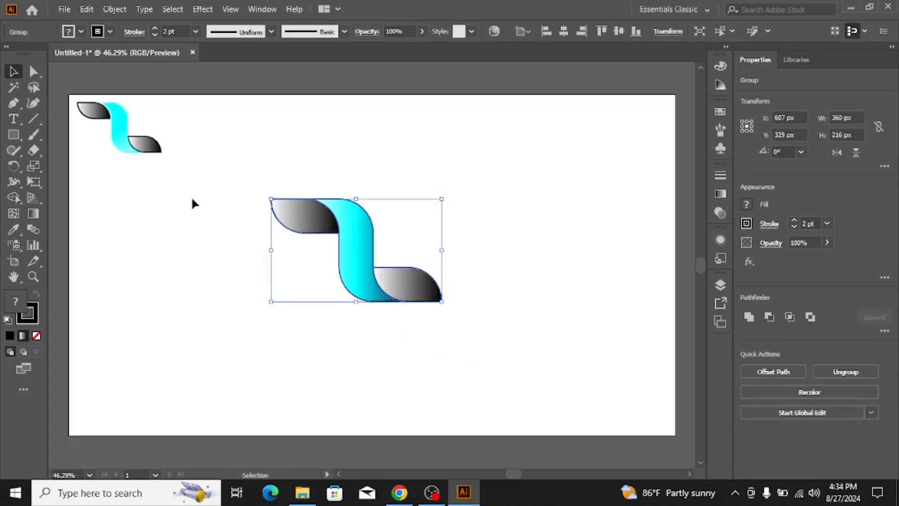
Step: Move the small reference logo beside the new logo and enlarge it proportionally to about 338 × 203 px for comparison
{"action": "left_click_drag", "start_coordinate": [133, 144], "coordinate": [147, 251]}
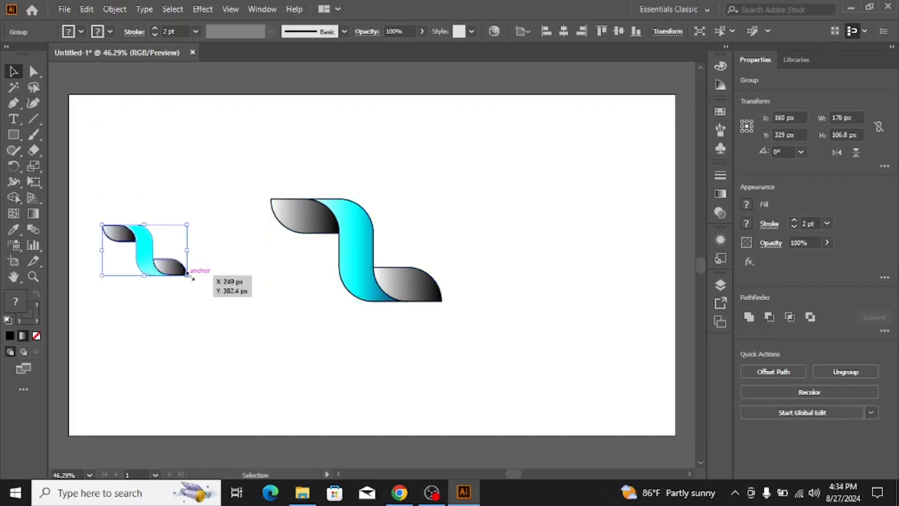
{"action": "left_click_drag", "start_coordinate": [188, 275], "coordinate": [225, 300]}
{"action": "left_click_drag", "start_coordinate": [145, 258], "coordinate": [216, 262]}
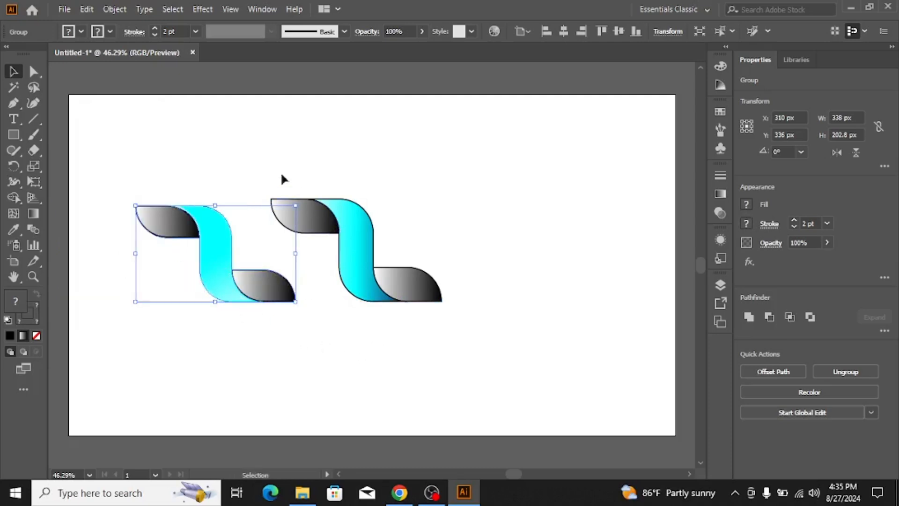
{"action": "left_click", "coordinate": [245, 334]}
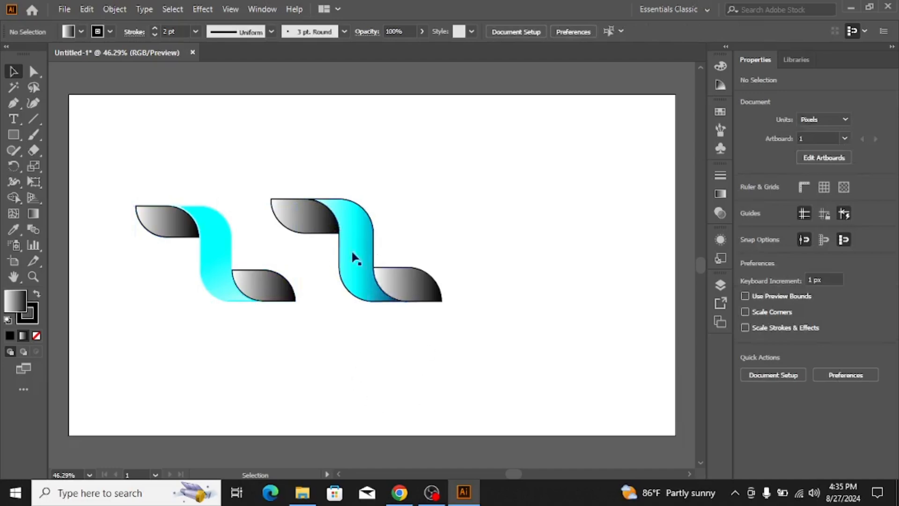
Step: Delete the reference logo and enlarge the new logo group proportionally about its centre
{"action": "left_click_drag", "start_coordinate": [120, 182], "coordinate": [261, 319]}
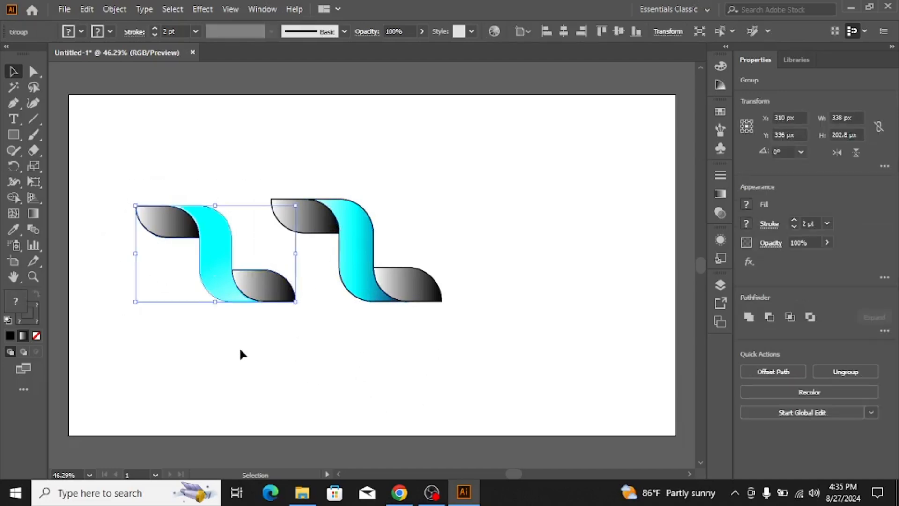
{"action": "key", "text": "Delete"}
{"action": "left_click_drag", "start_coordinate": [224, 150], "coordinate": [447, 357]}
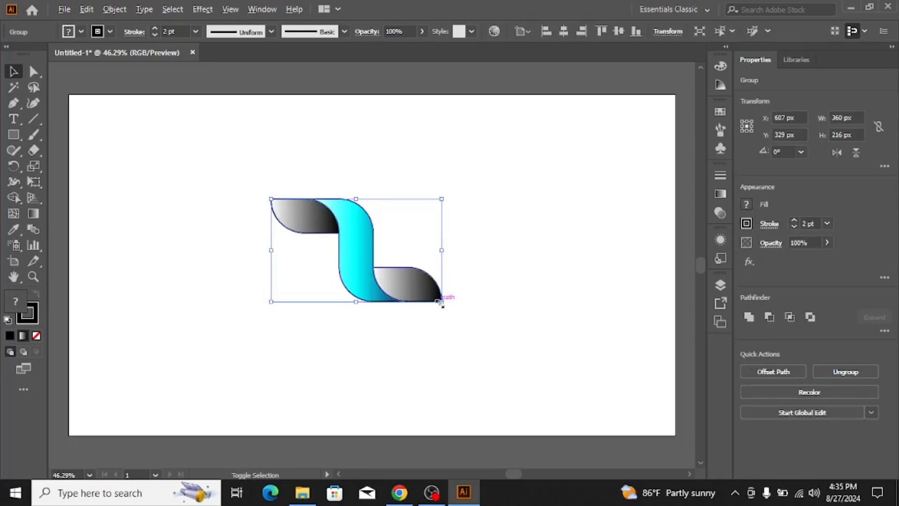
{"action": "left_click_drag", "start_coordinate": [442, 304], "coordinate": [496, 367]}
{"action": "left_click", "coordinate": [590, 244]}
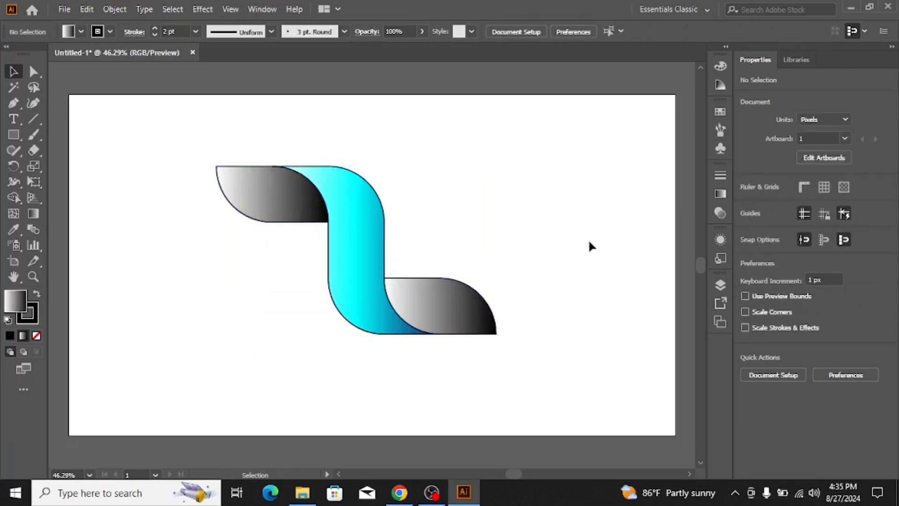